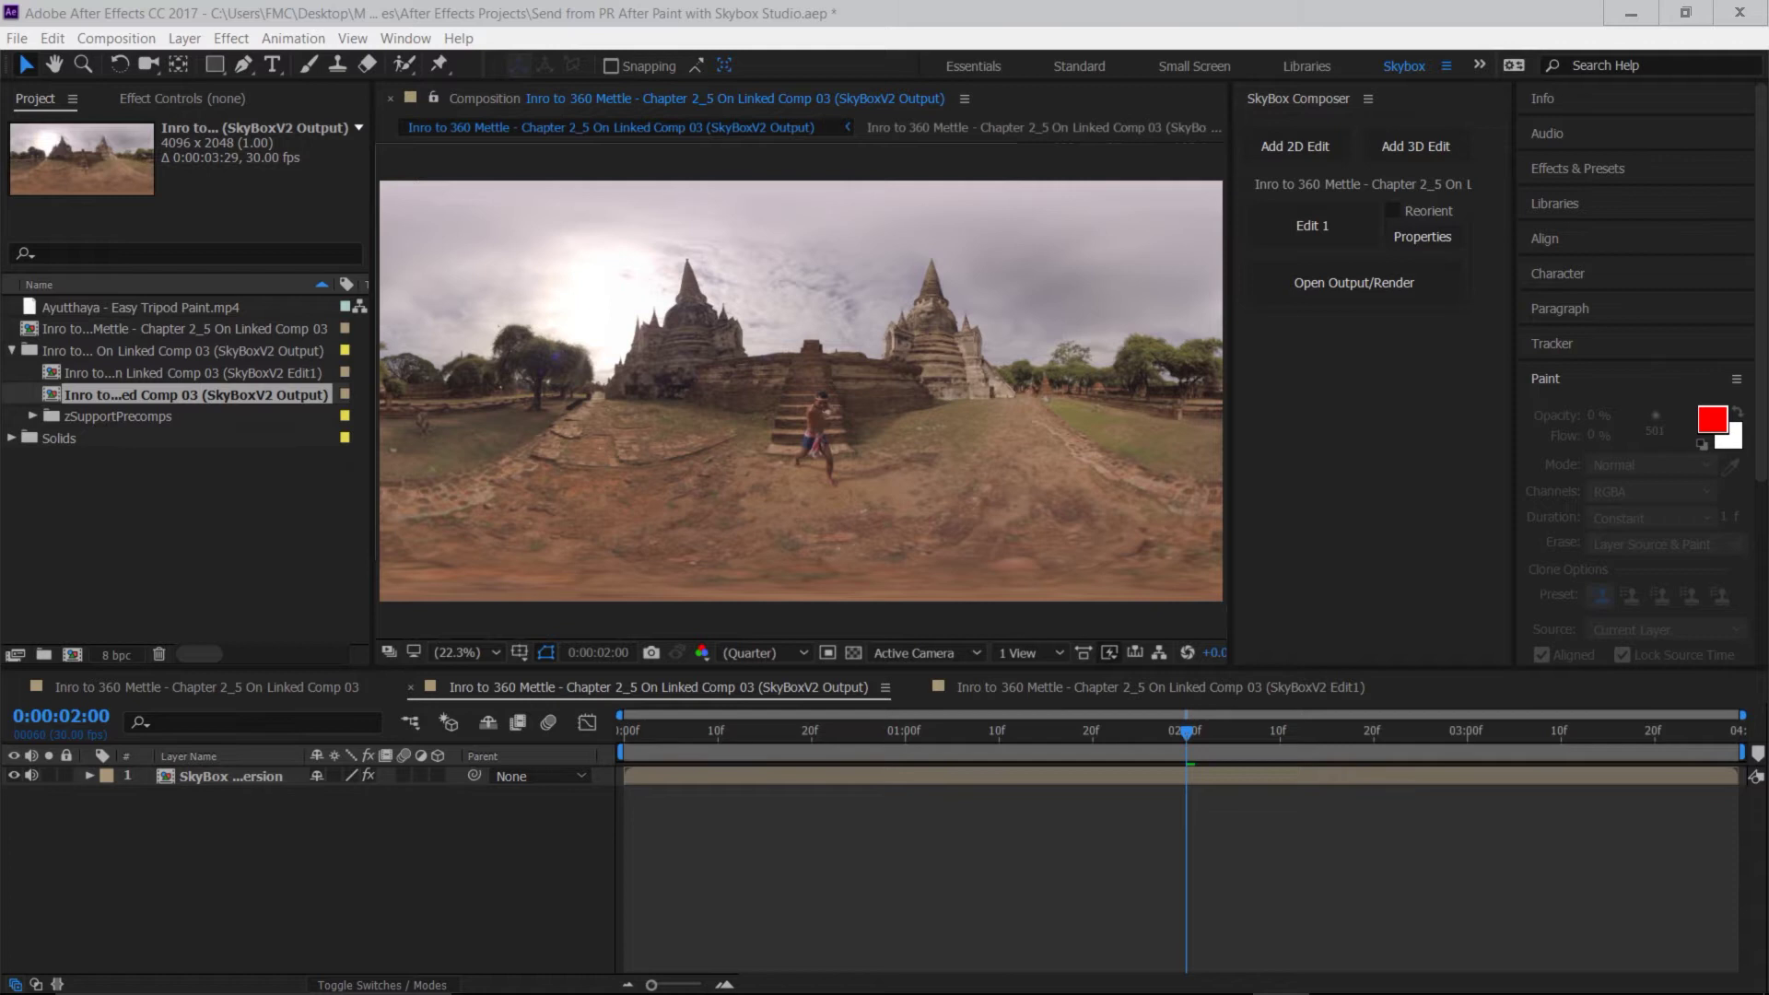
click(115, 38)
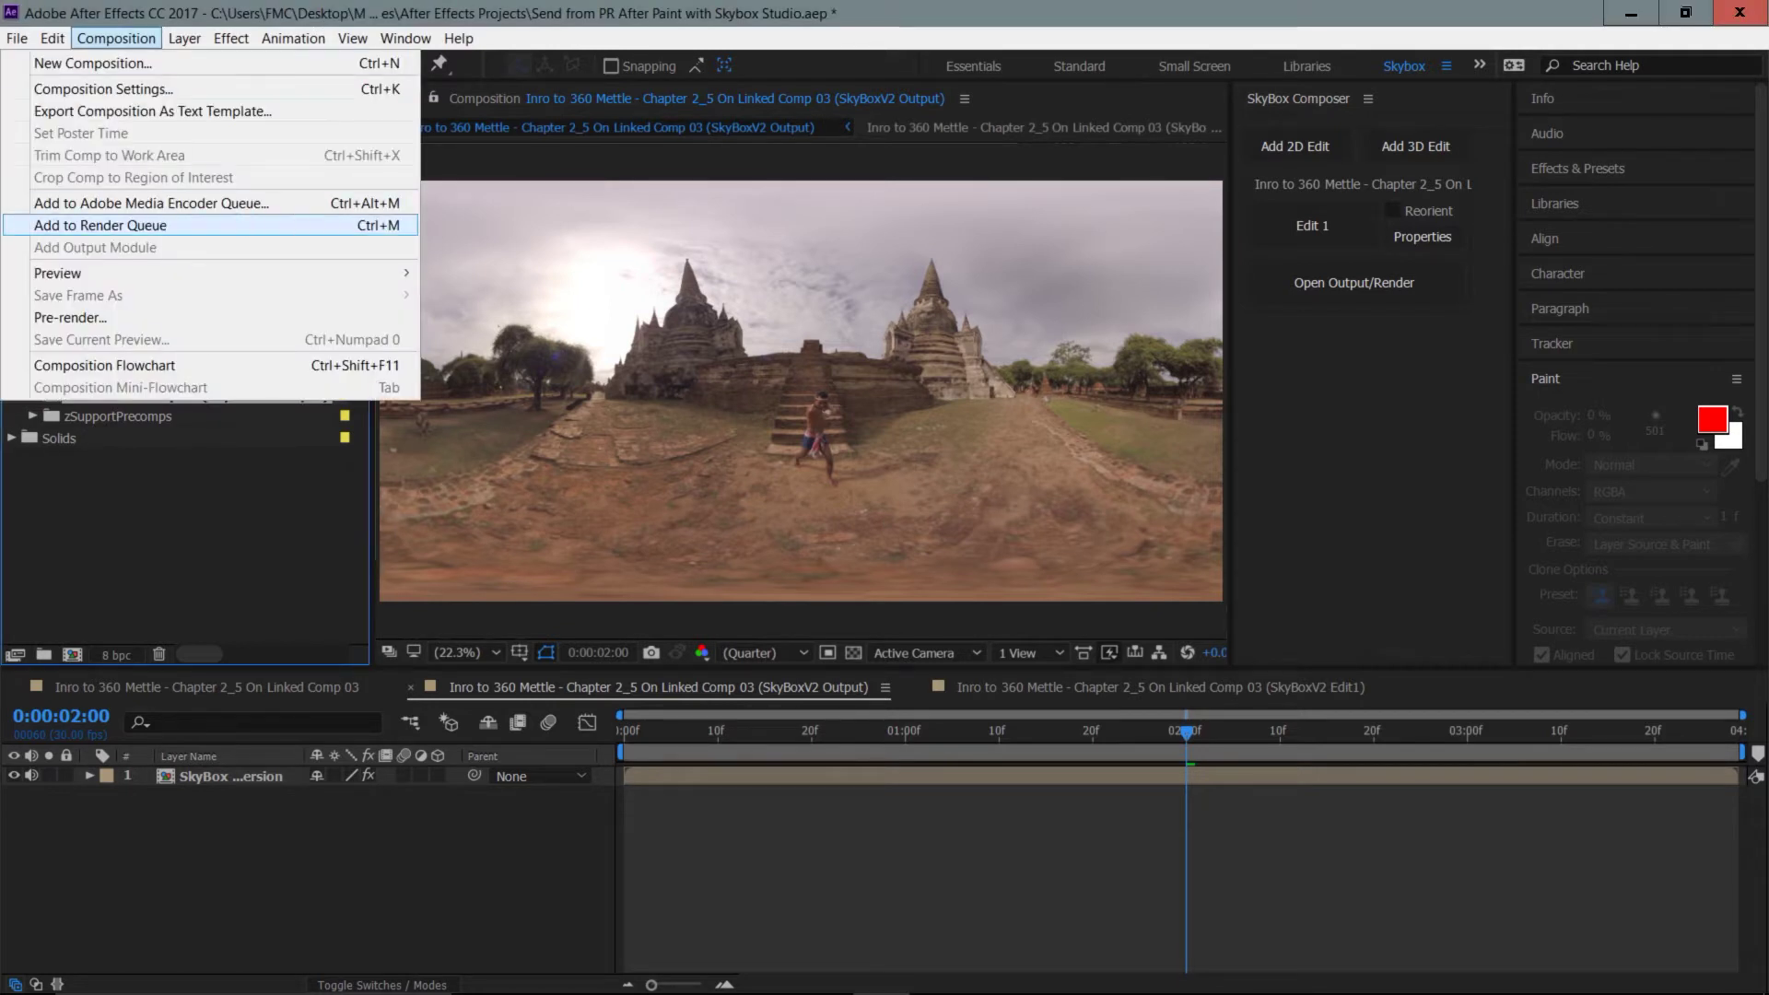
key(Return)
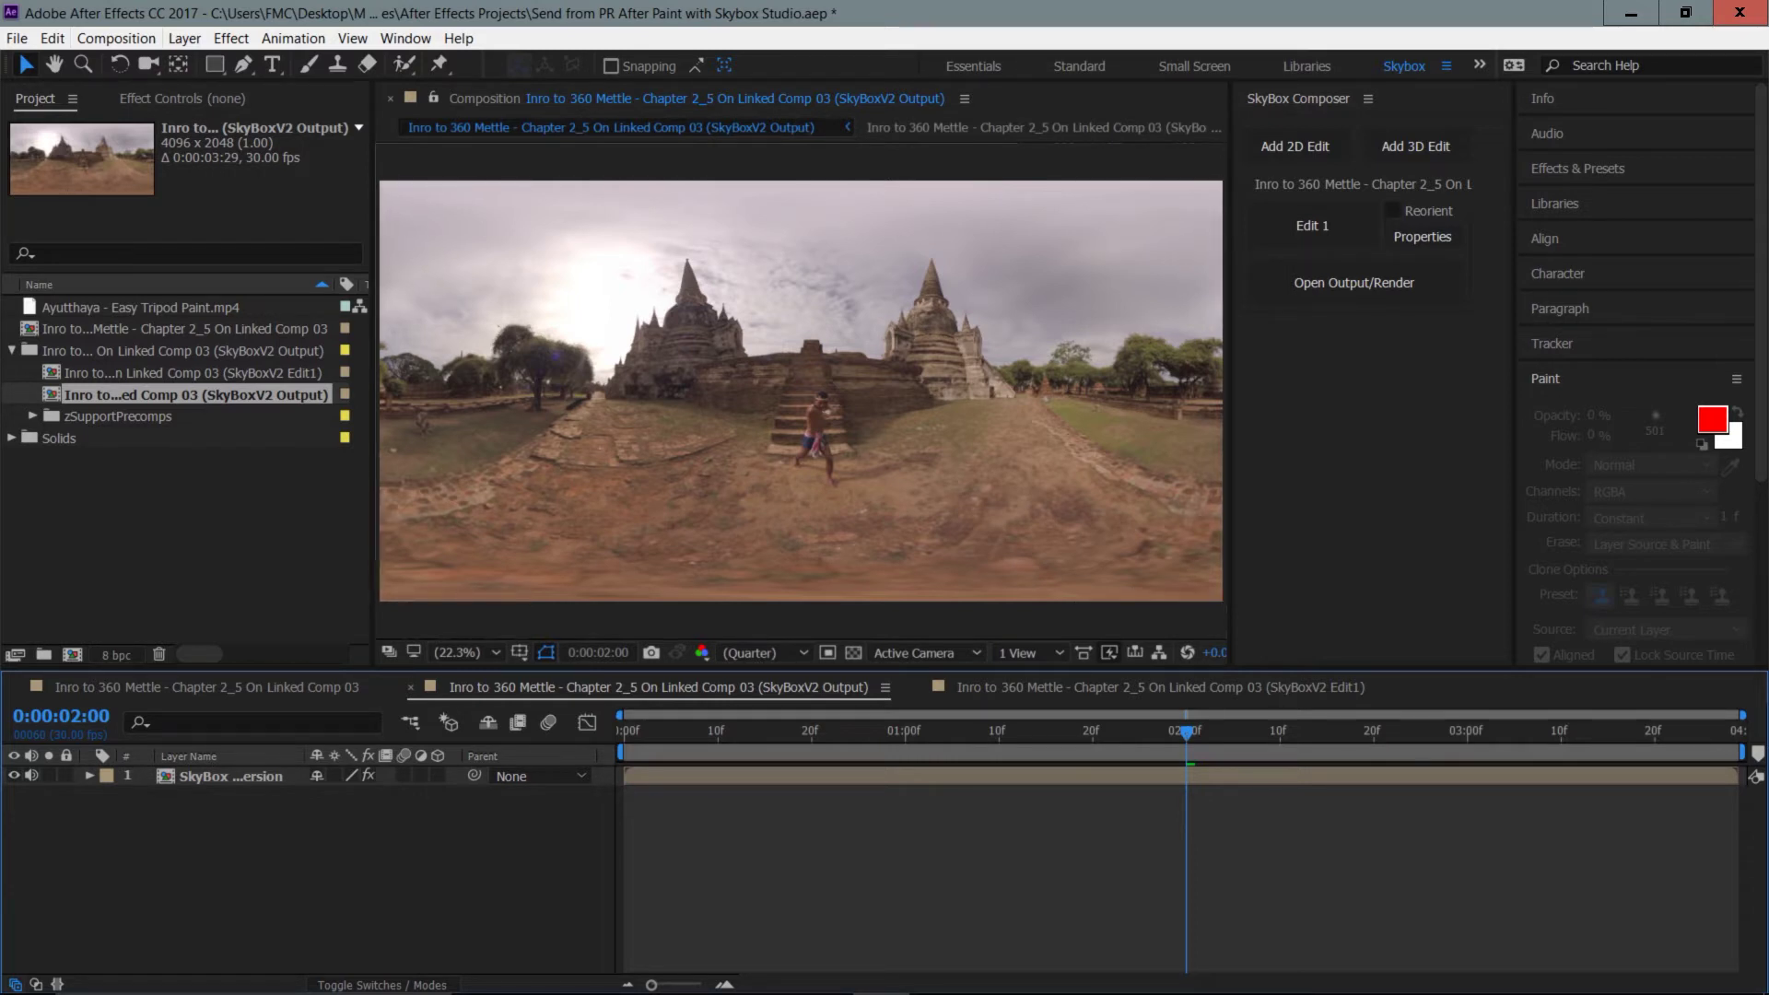
drag(627, 924, 210, 772)
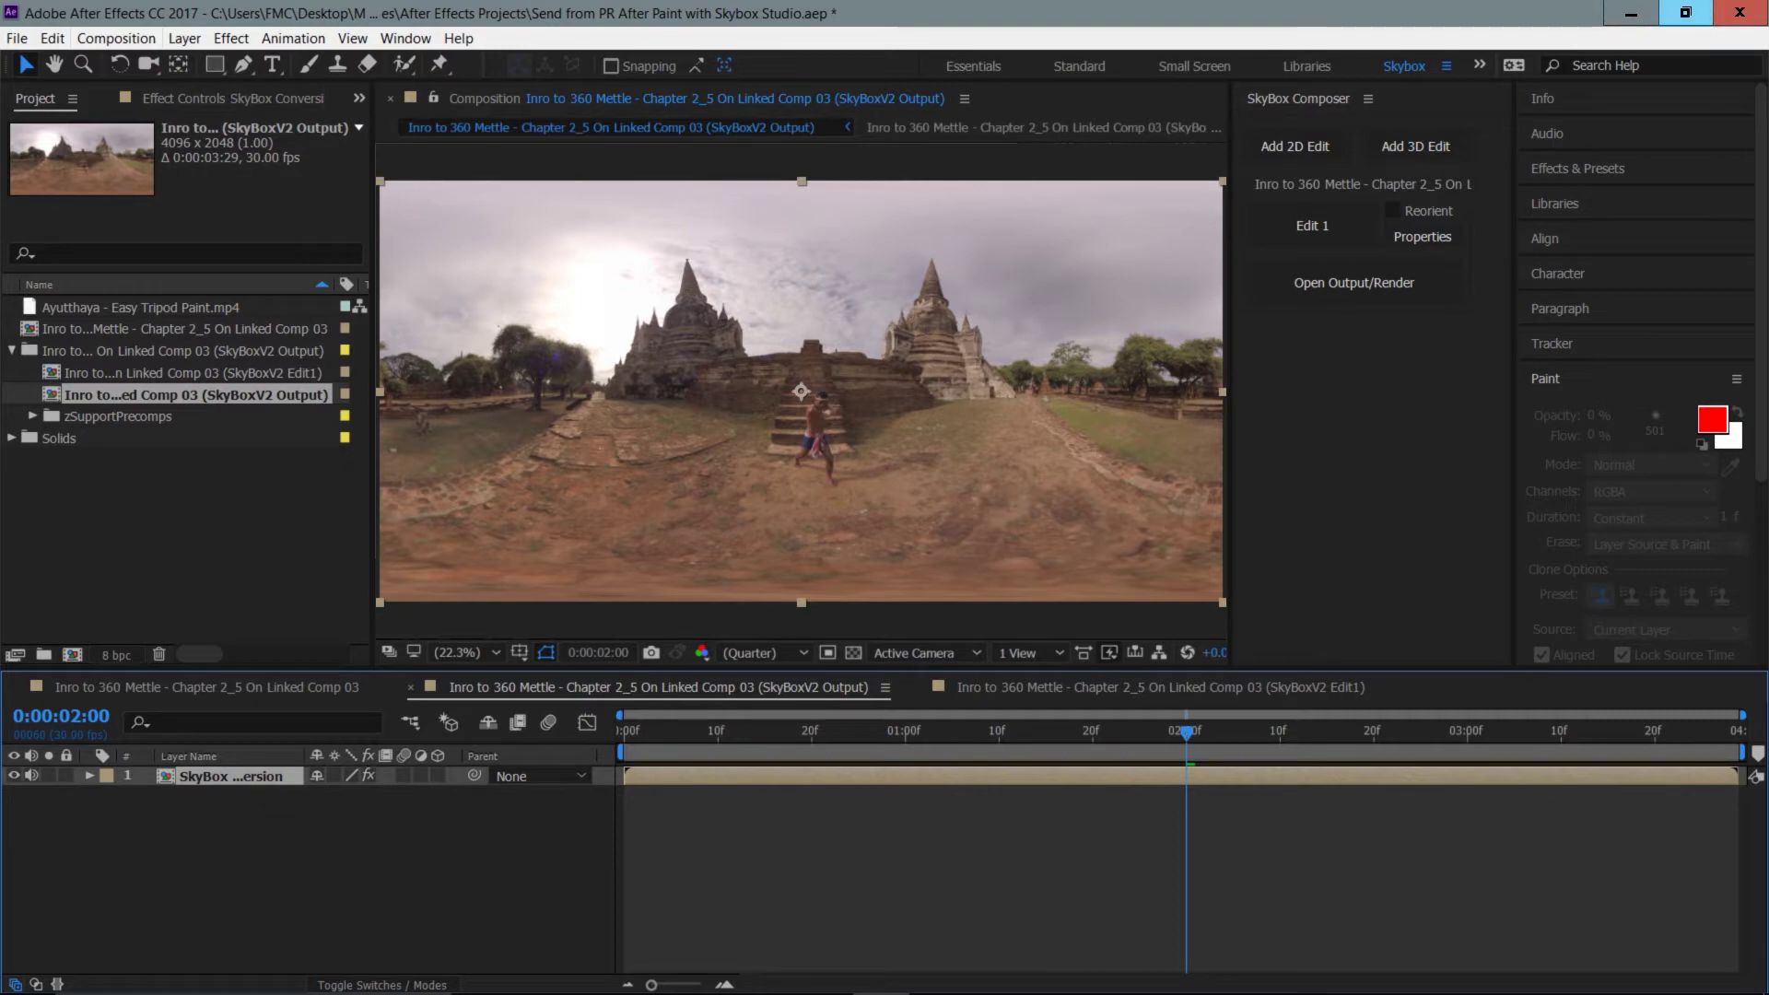
- Add the After Effects SkyBoxV2 Output composition to Premiere Pro's AE COMPS bin as a linked comp, and switch to Premiere Pro
click(1685, 13)
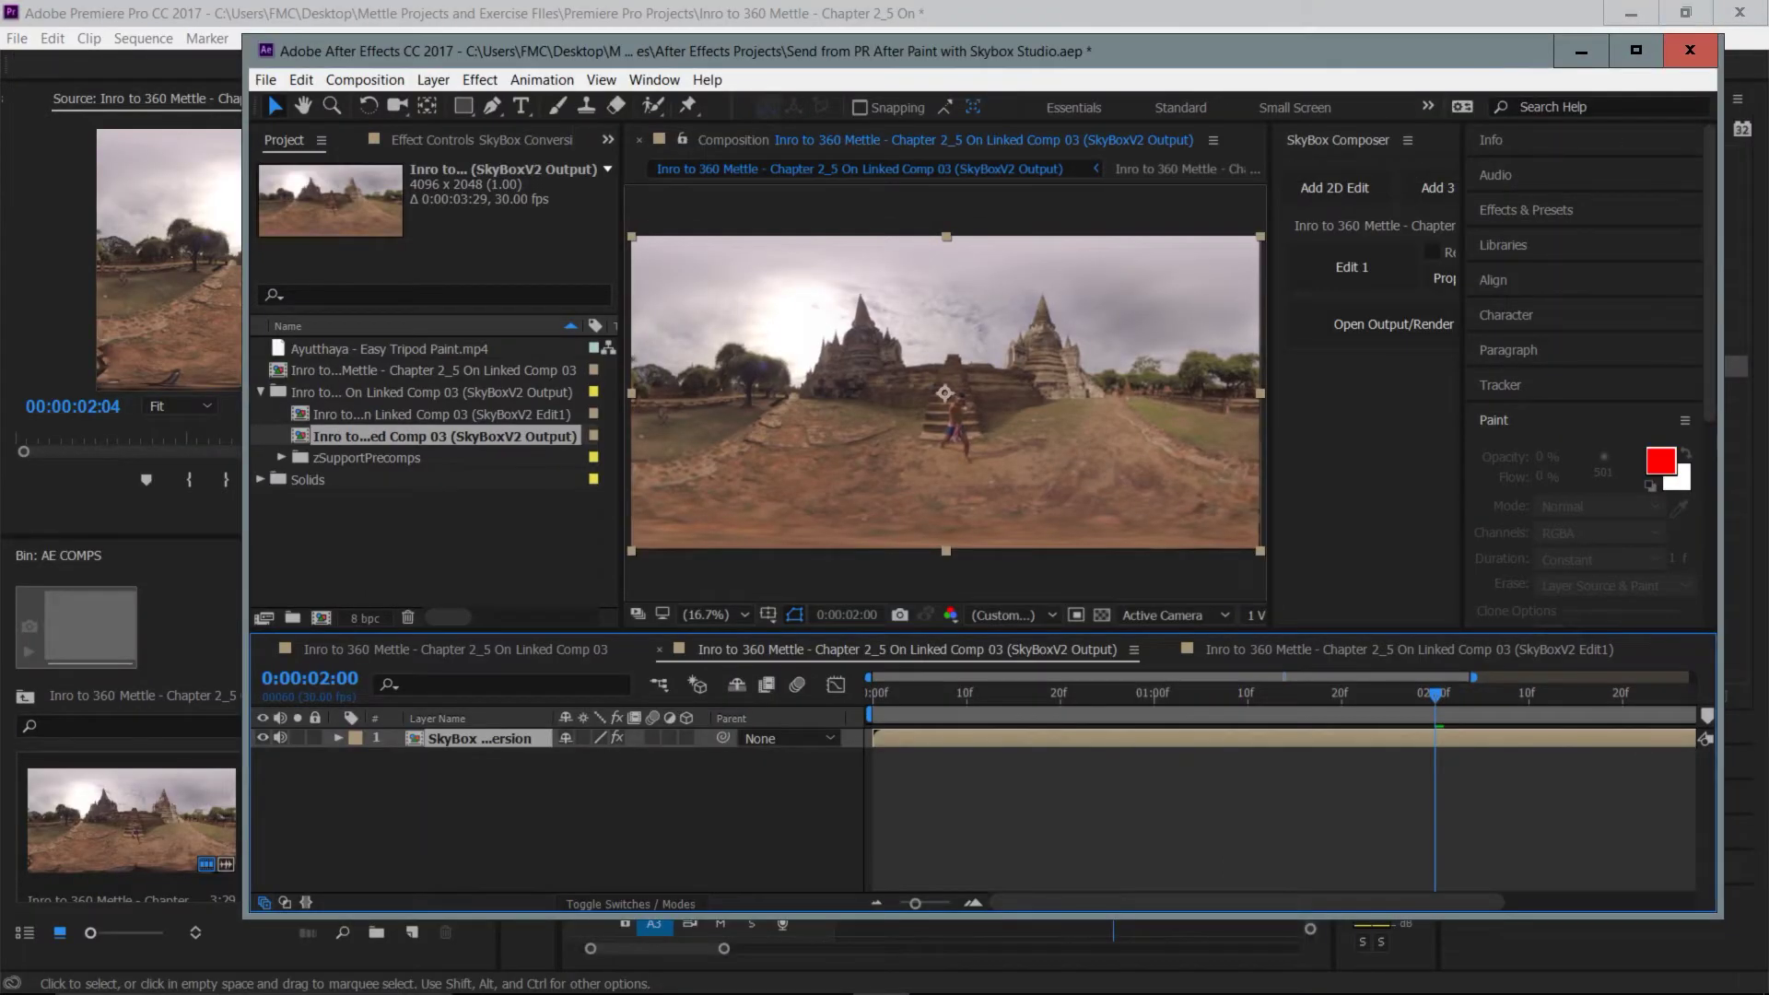
drag(873, 44, 1012, 22)
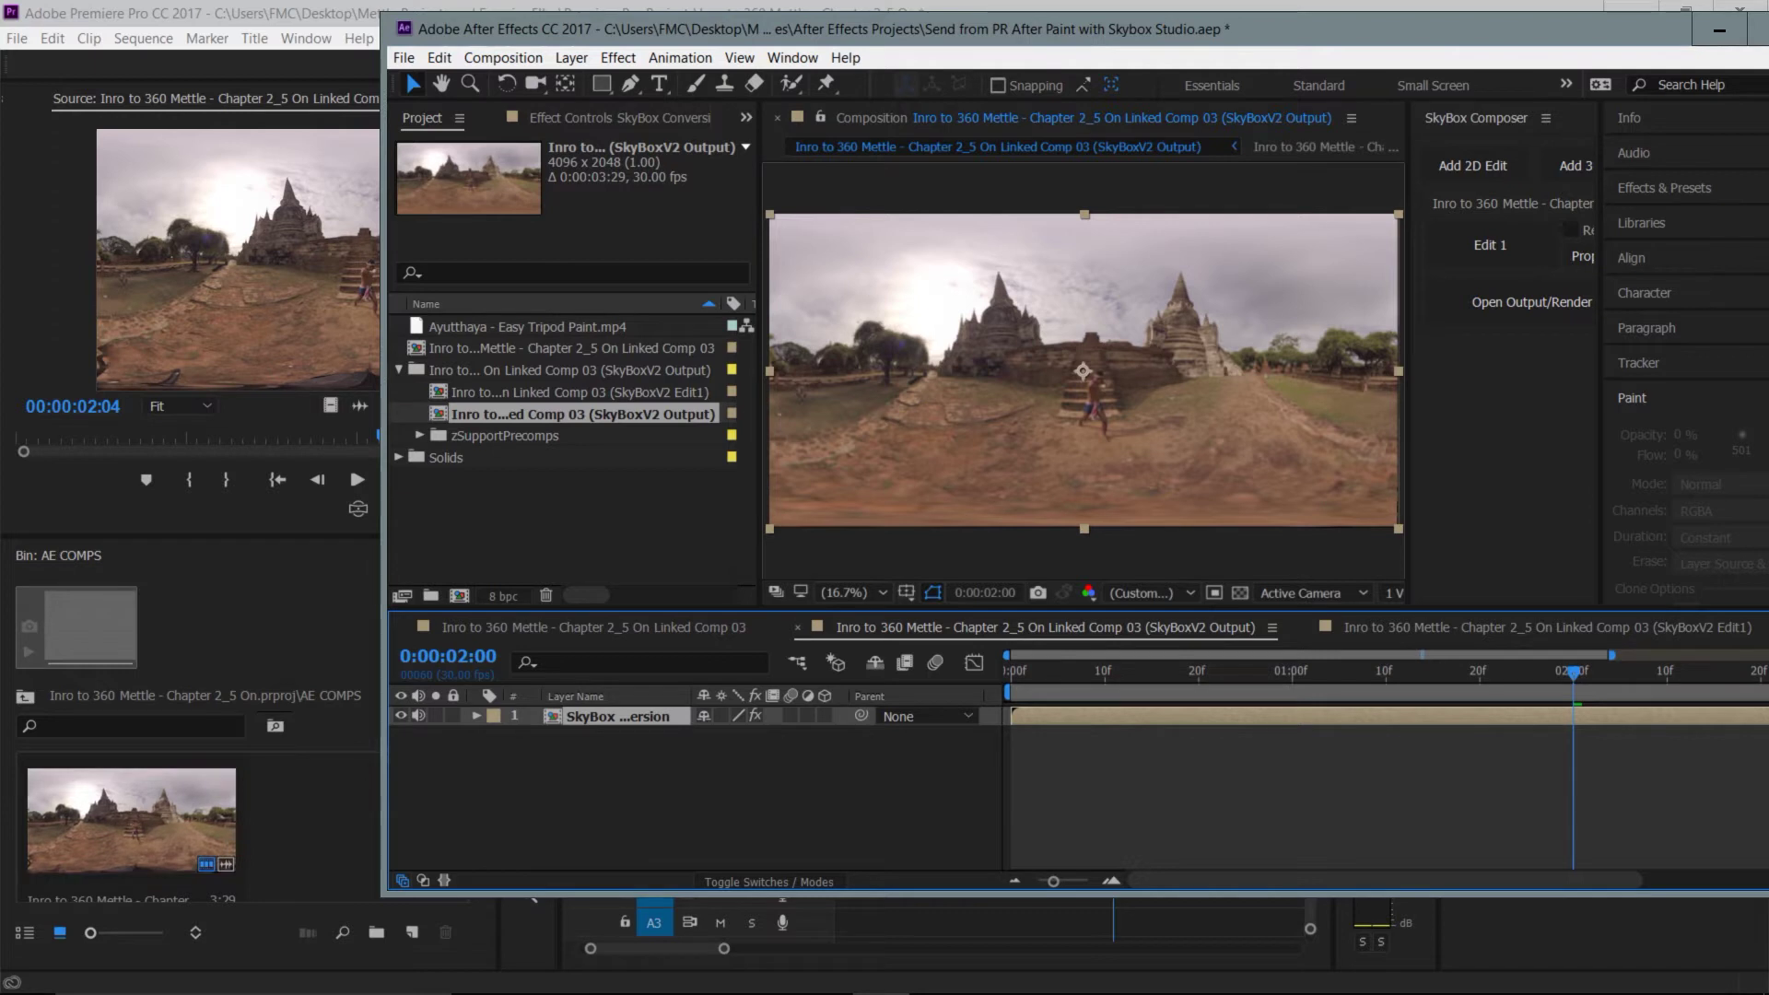
drag(456, 555, 482, 459)
click(580, 414)
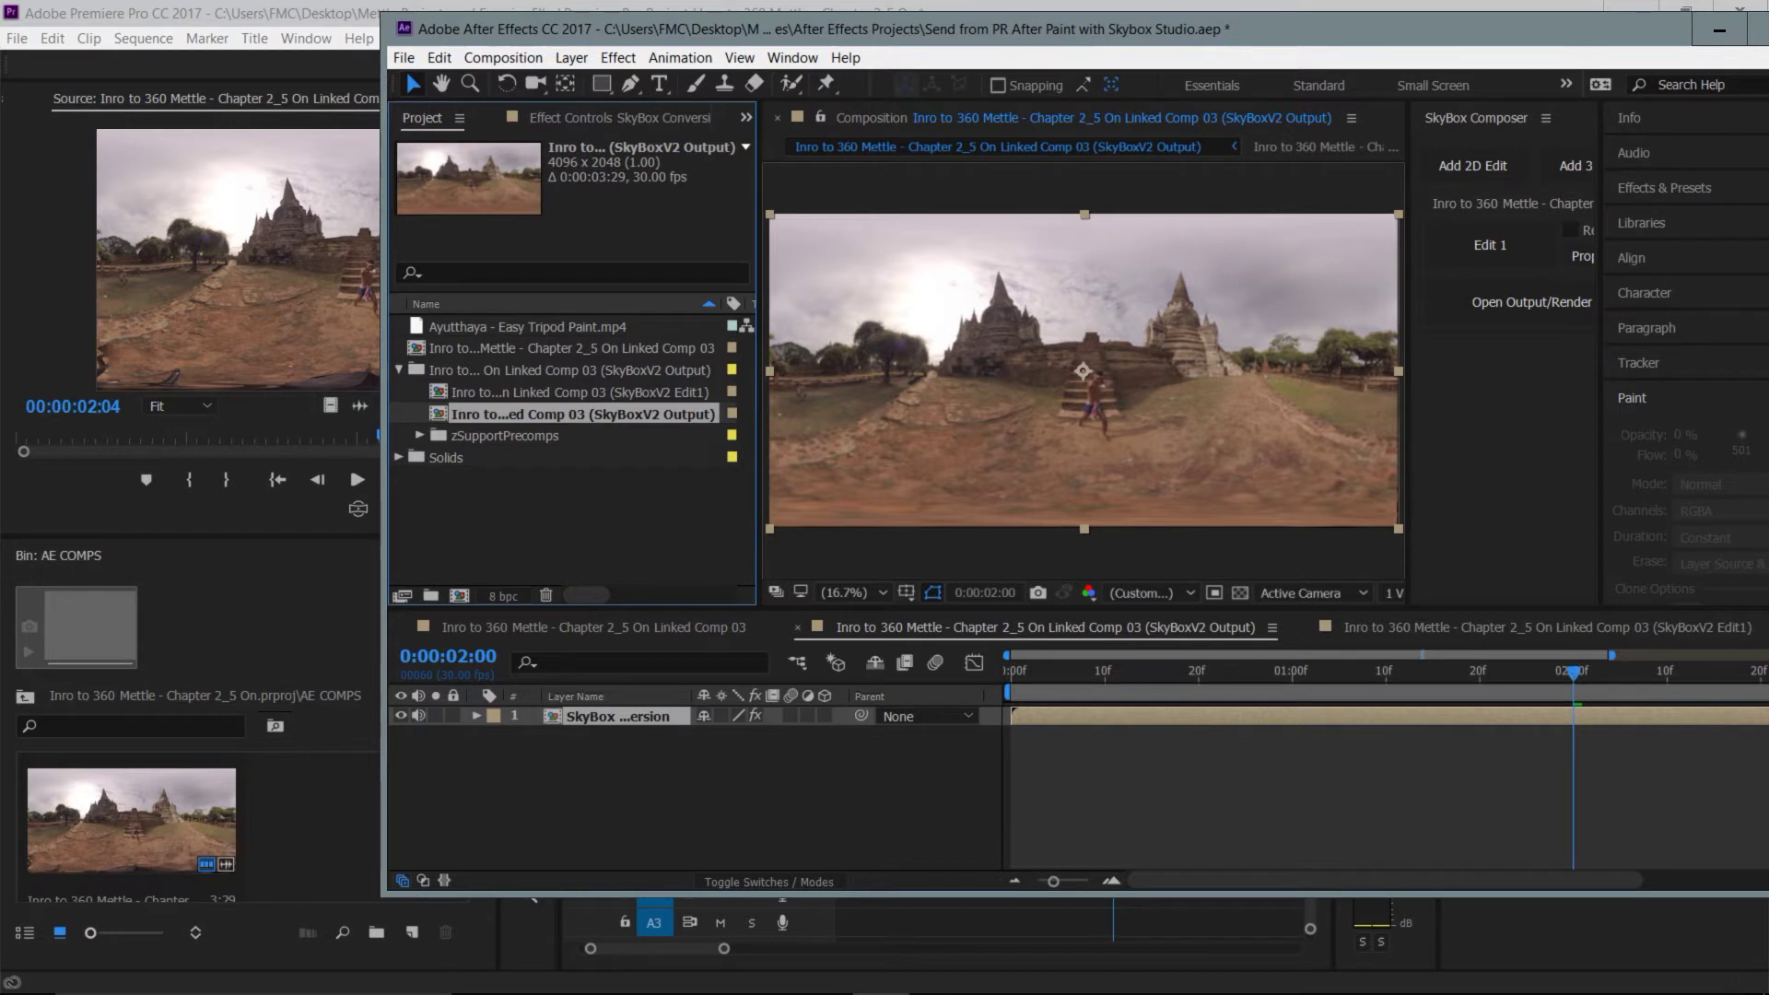
click(570, 370)
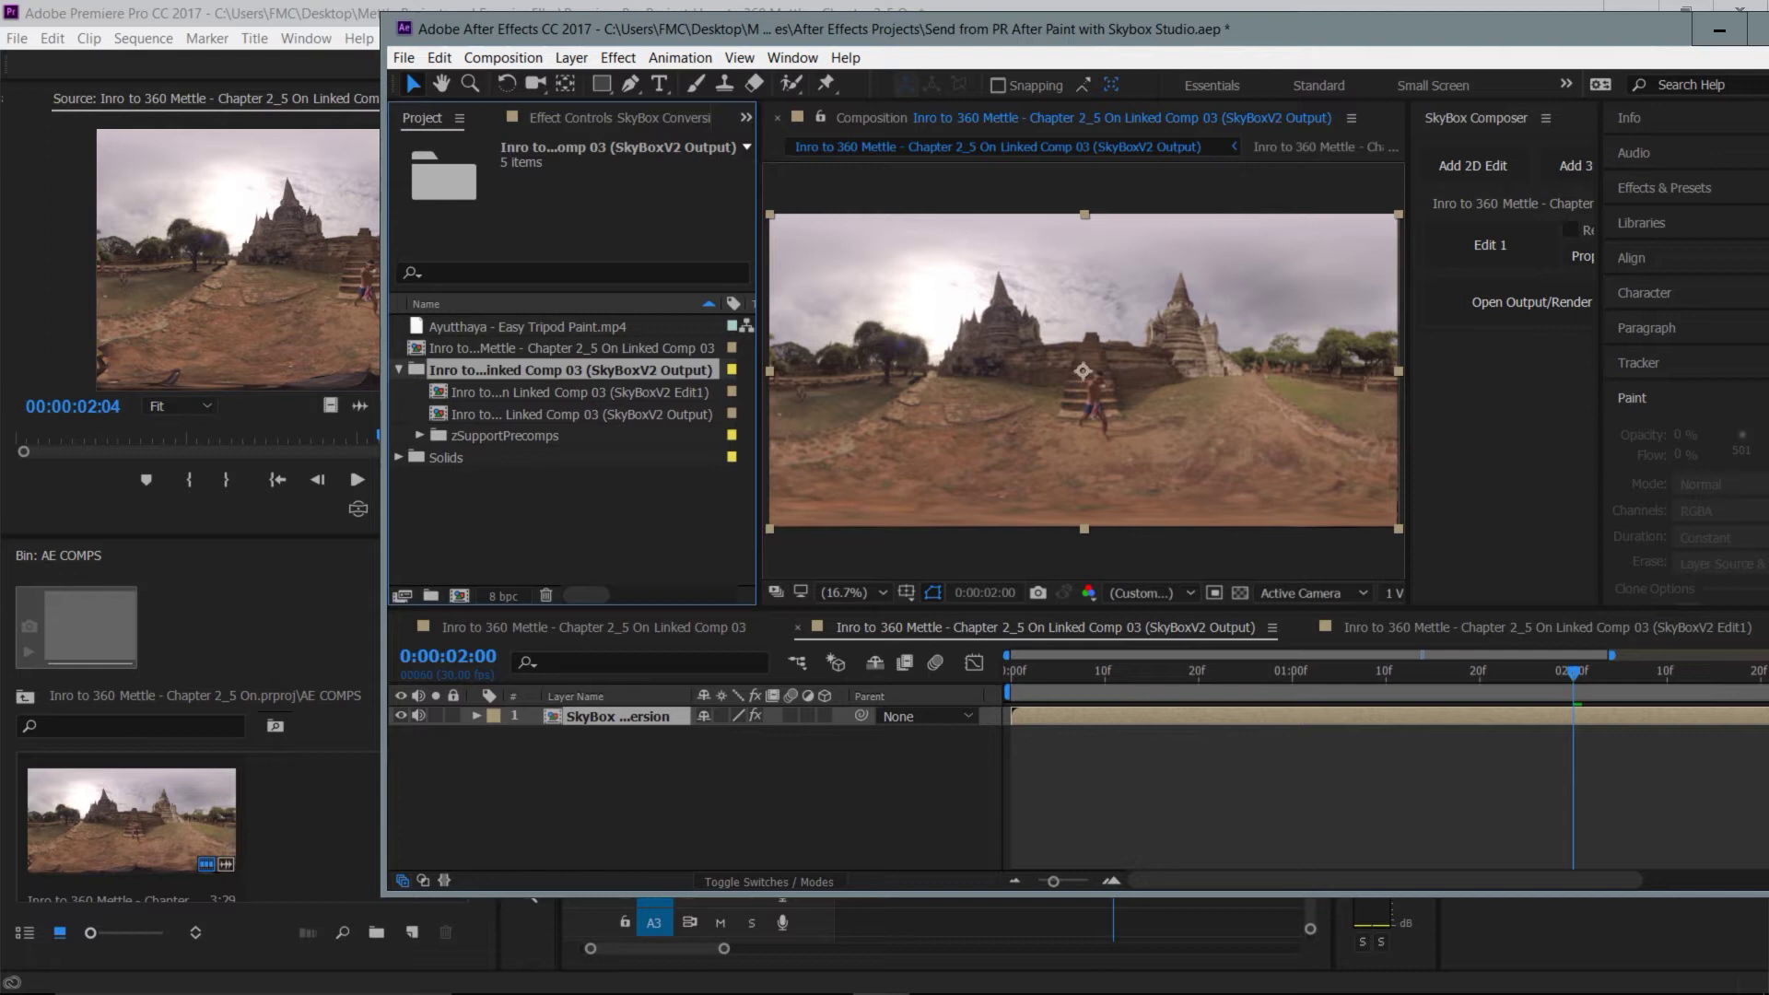
click(580, 414)
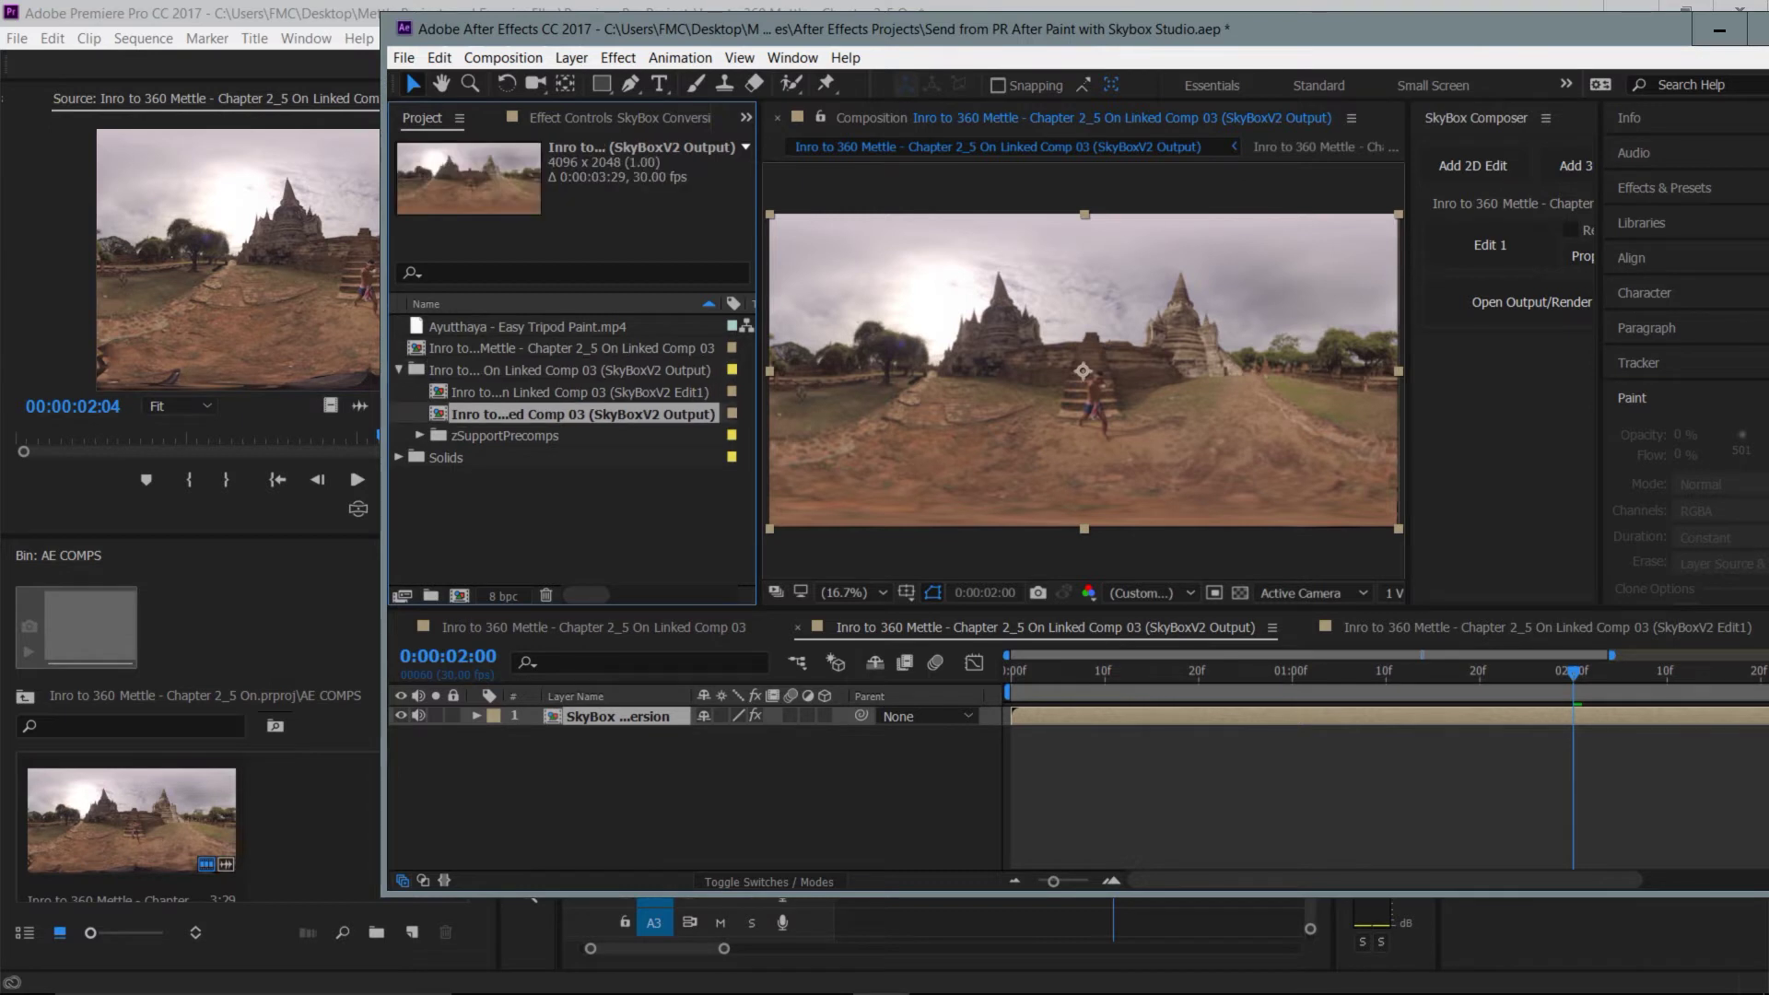
scroll(335, 787, down, 1)
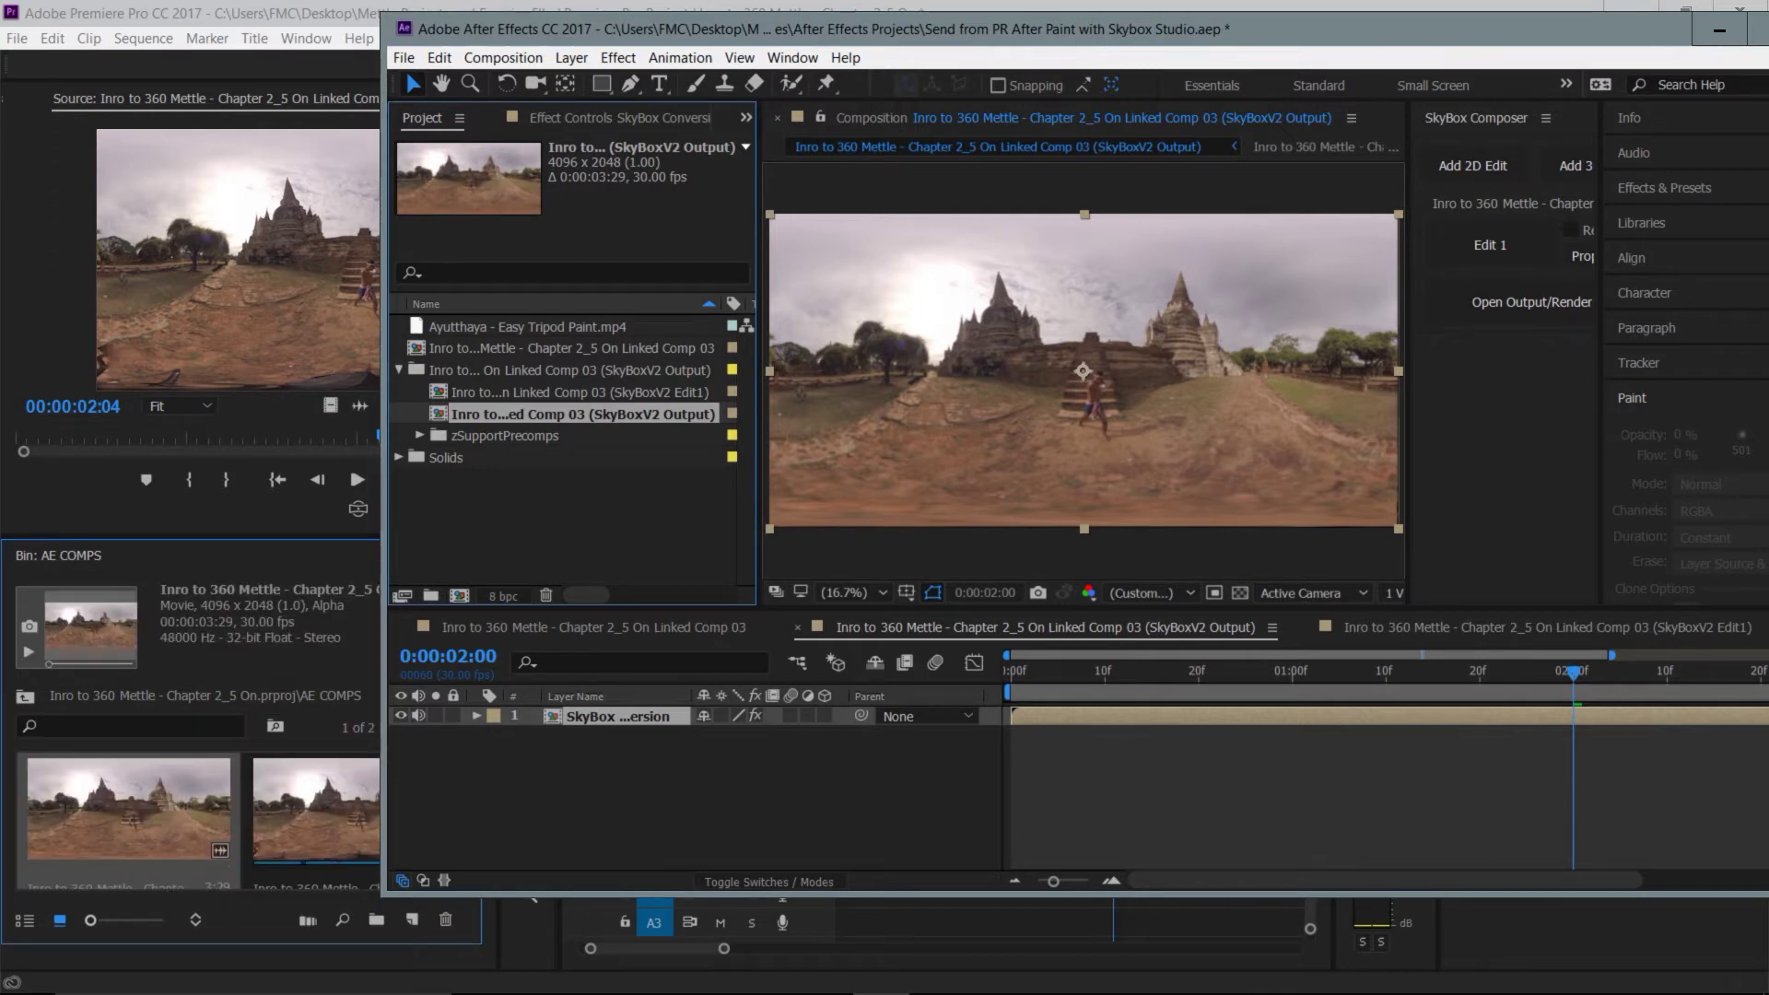
key(alt+Tab)
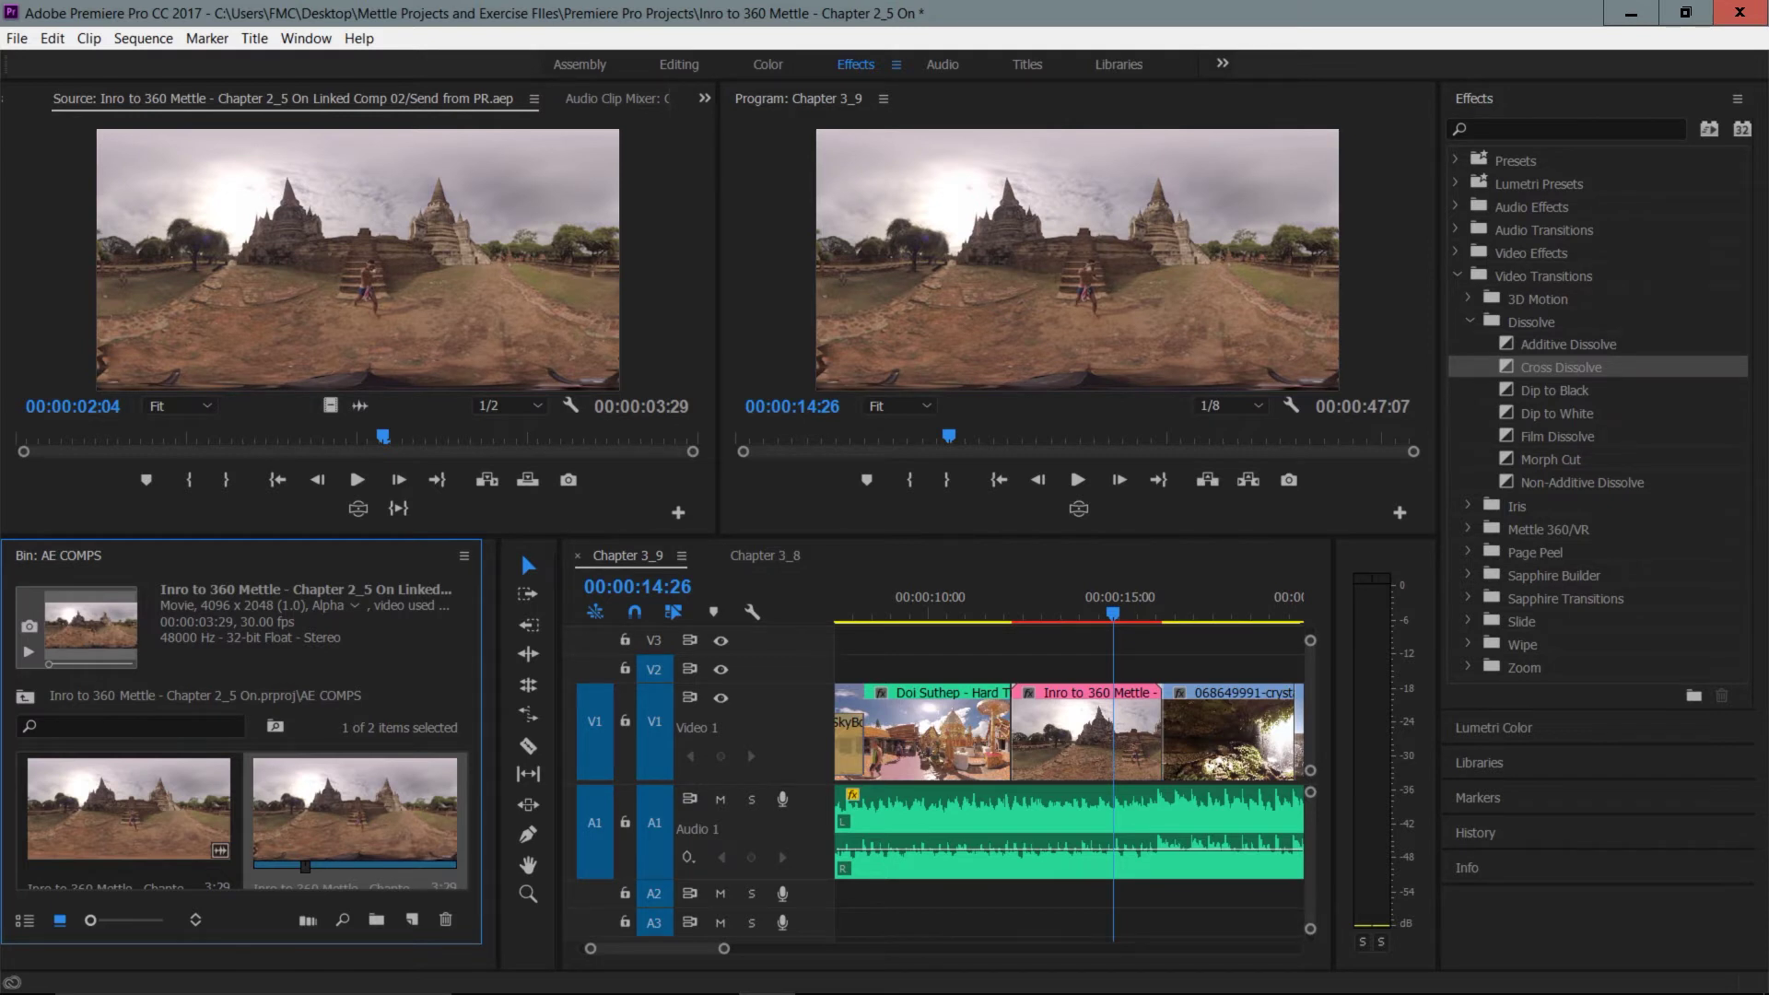
- Load the new SkyBoxV2 Output comp in the Source monitor and place it over the matching temple clip on V1 of Chapter 3_9
click(128, 808)
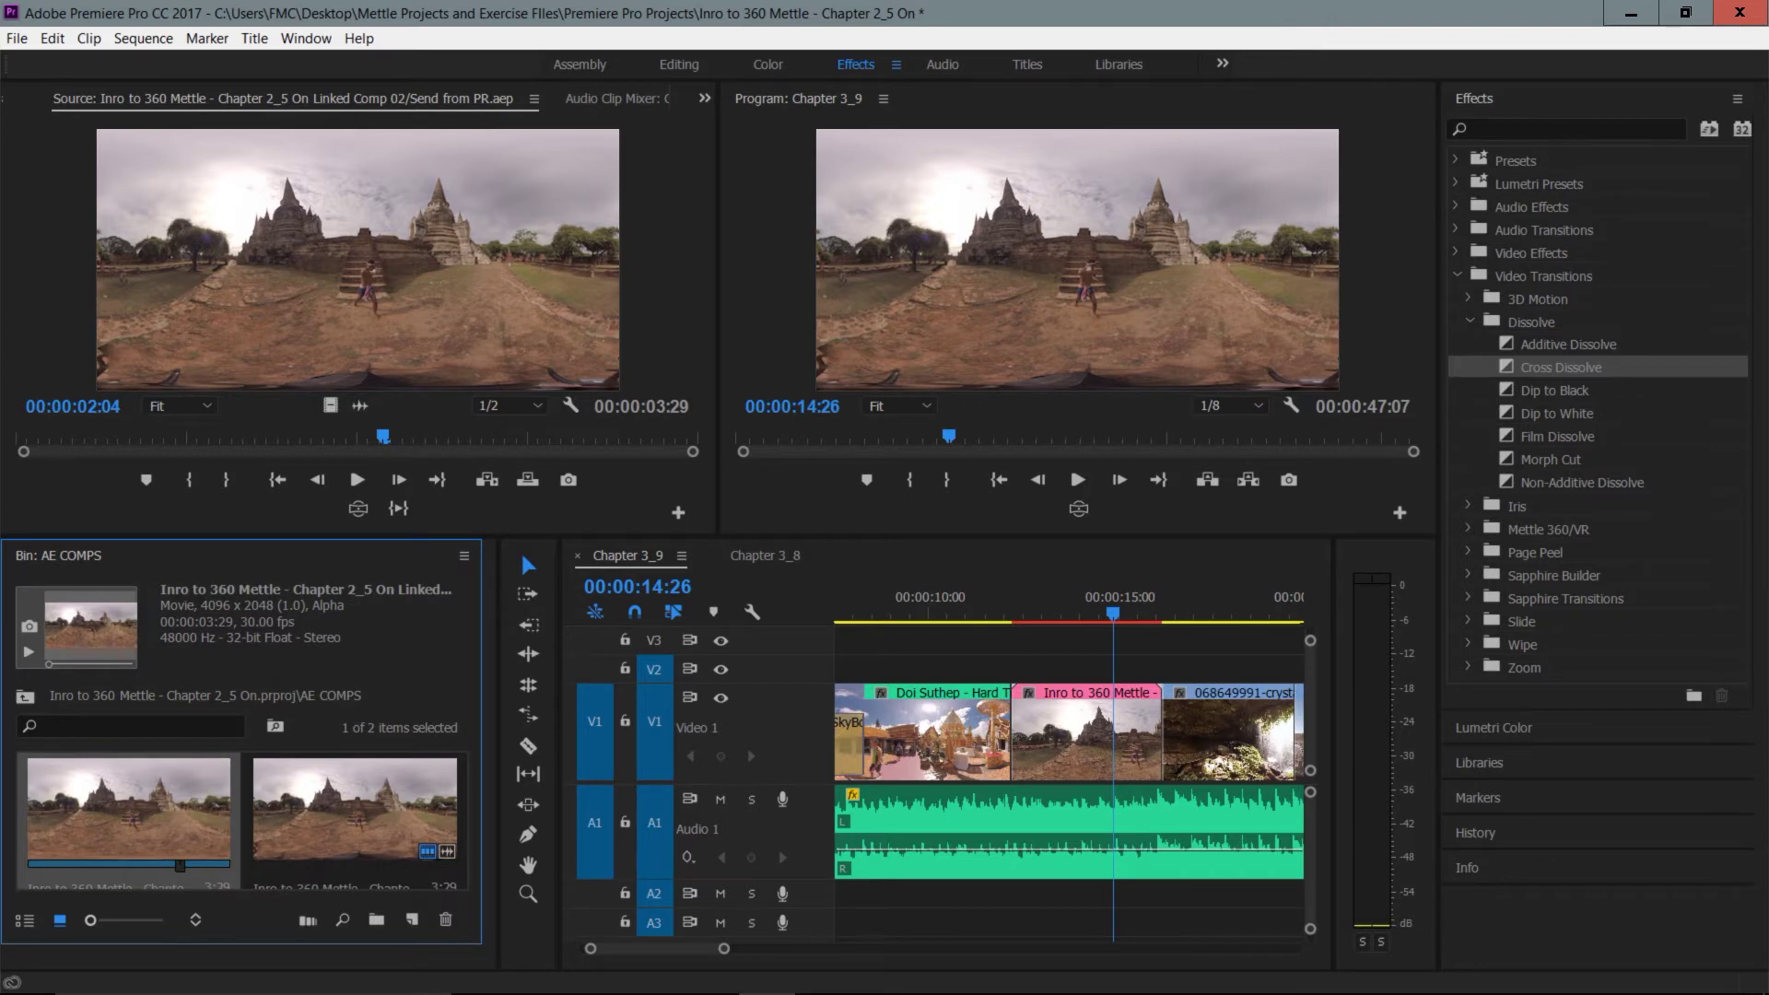
key(Return)
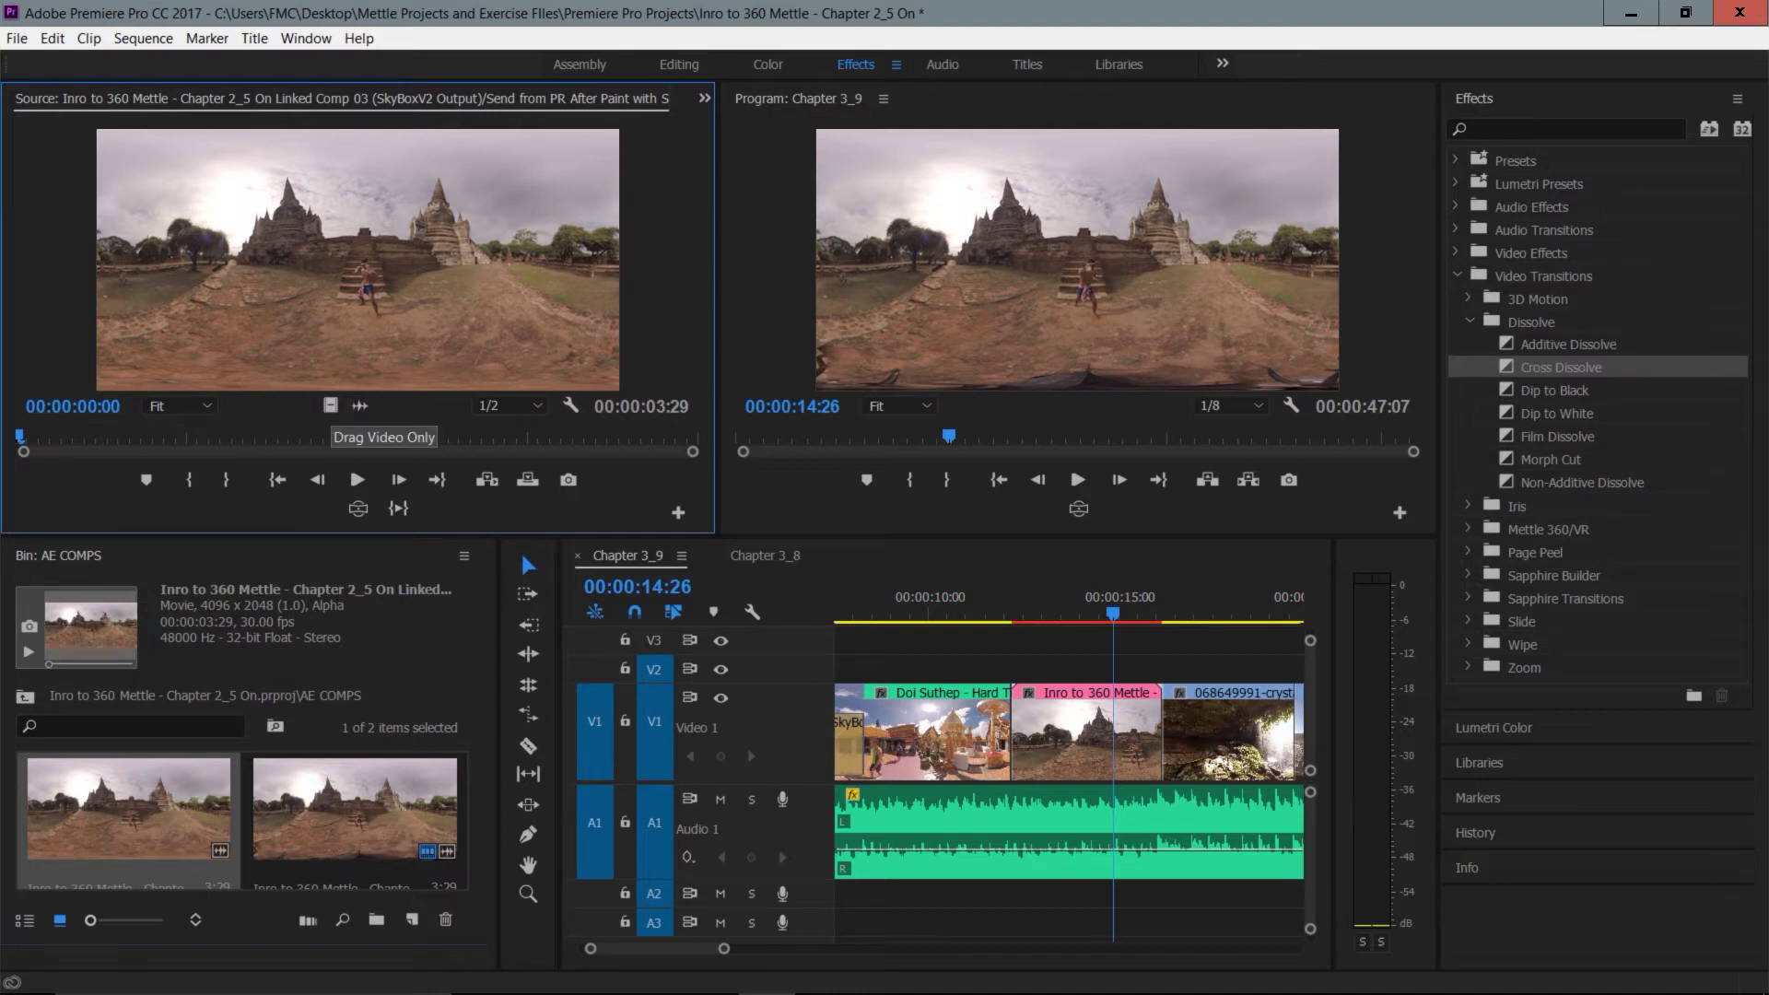
drag(358, 508, 1087, 732)
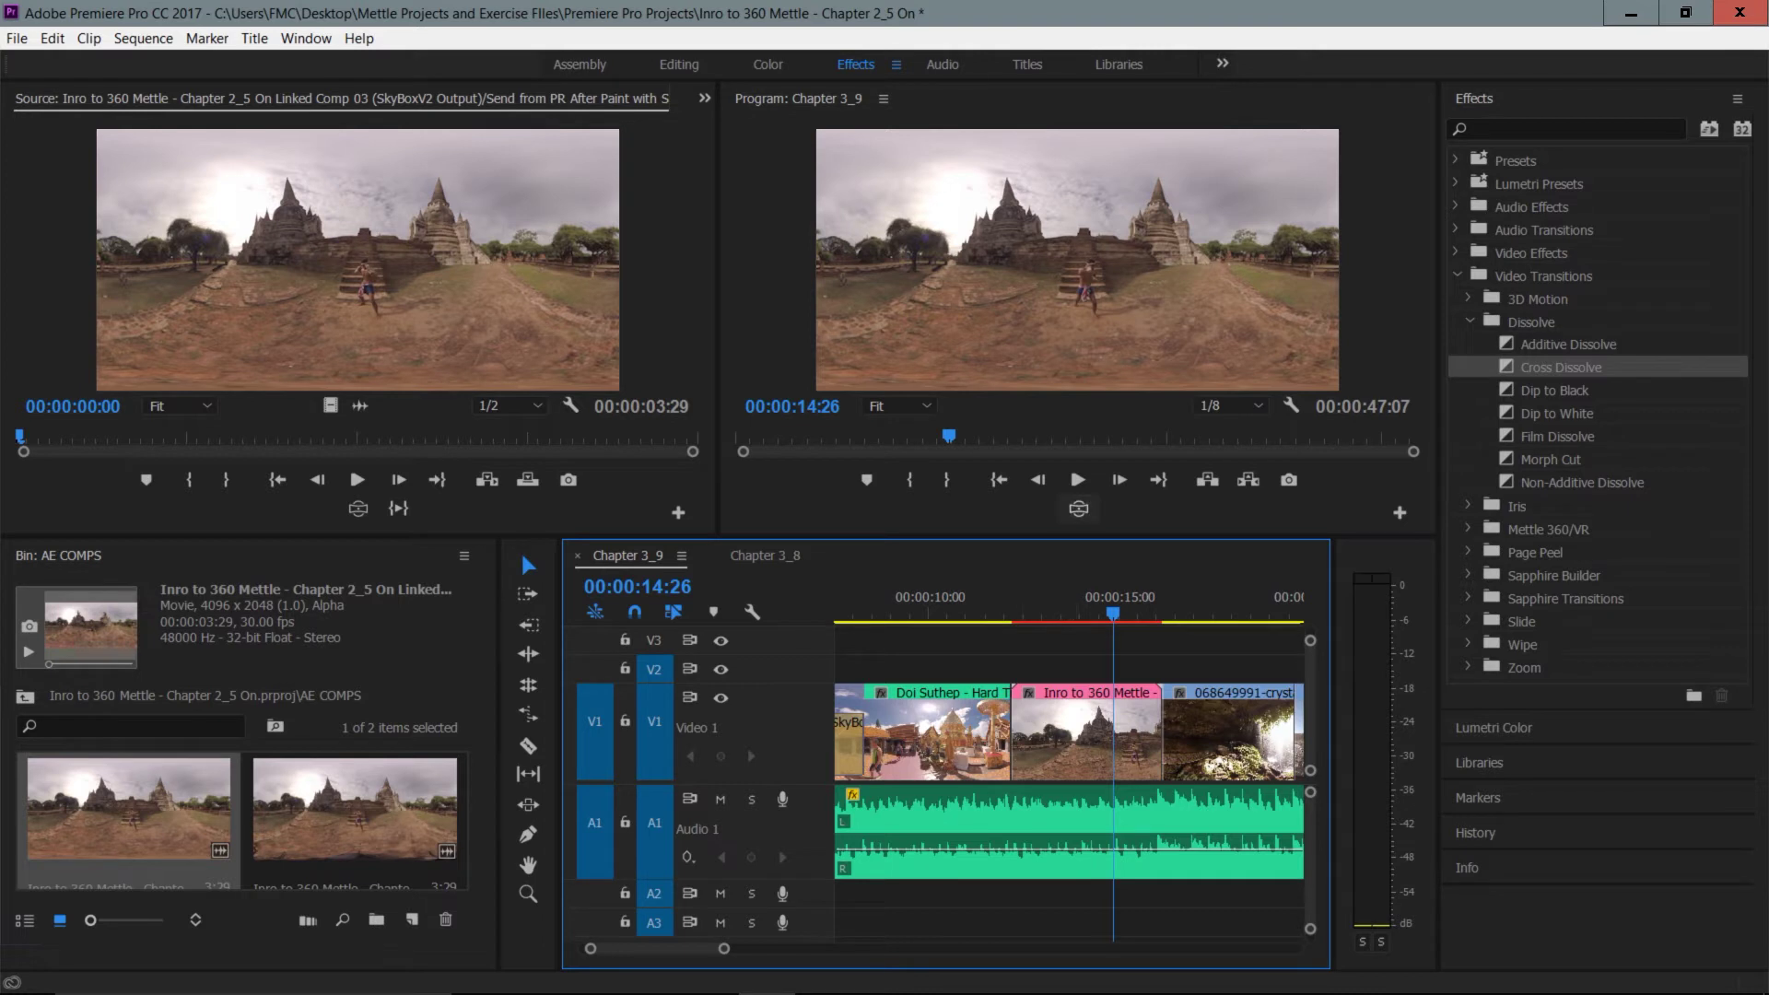
- Inspect the replaced temple clip in the Program monitor's VR view, check its source details, and return to the flat 360 view
click(1079, 509)
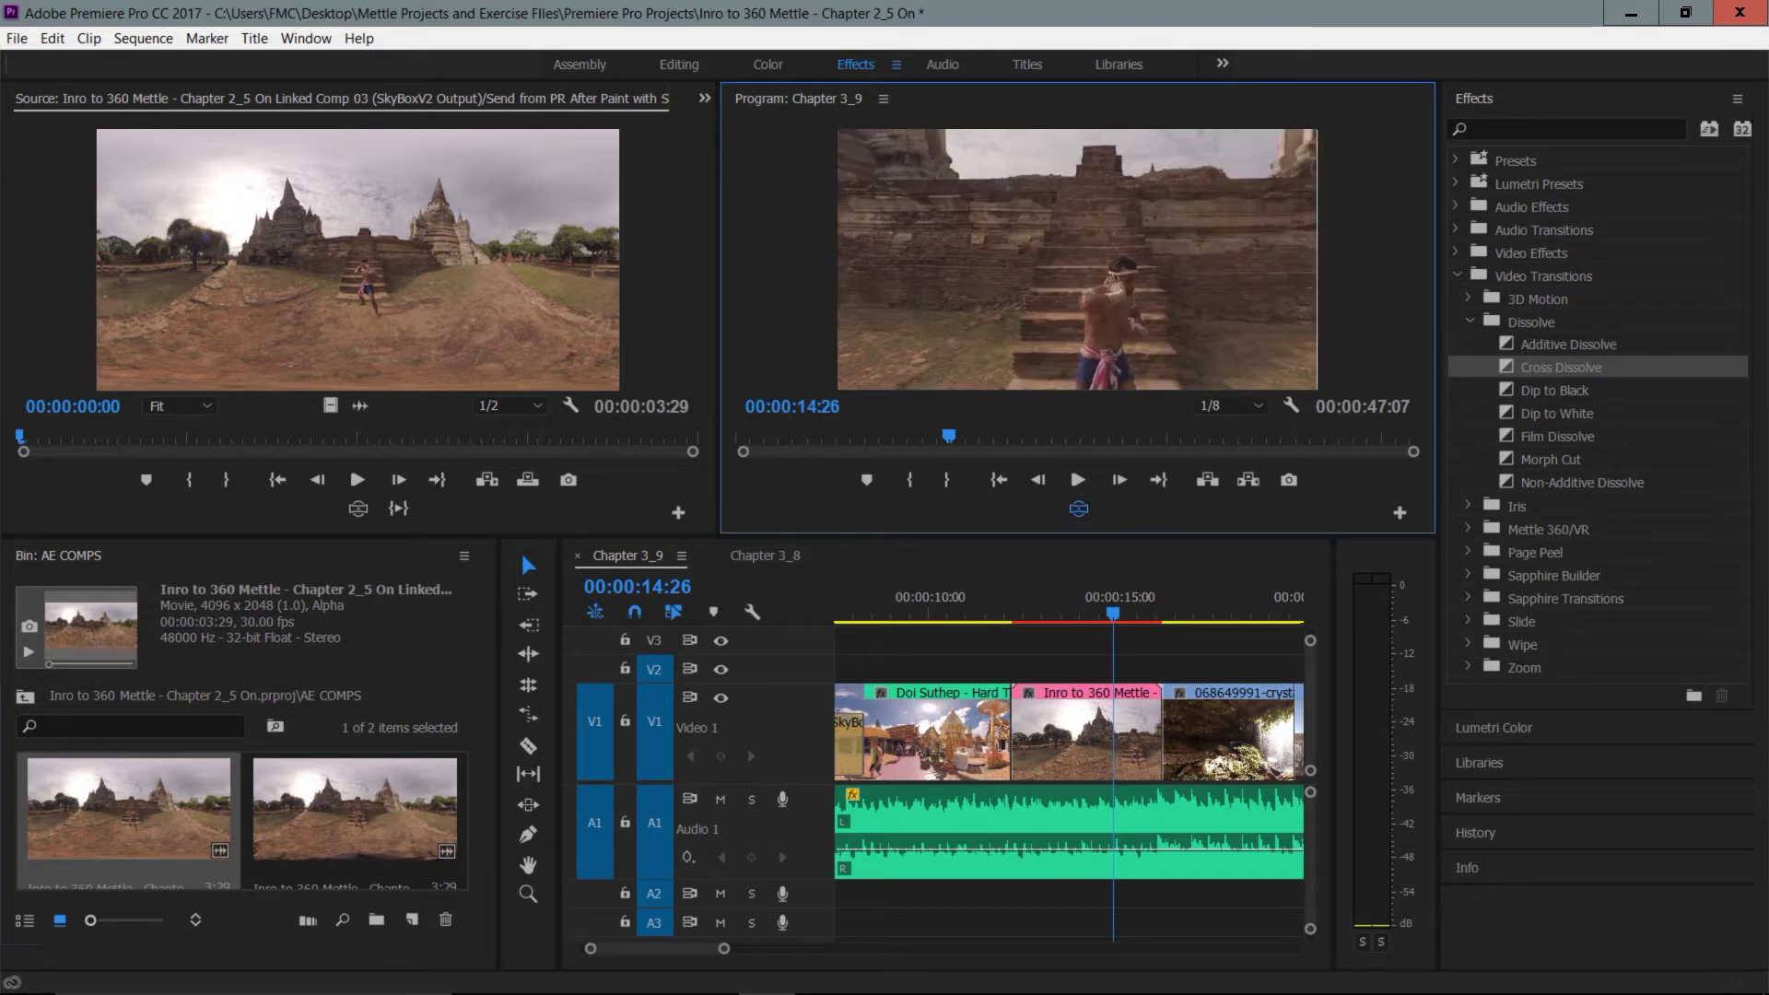
mouse_move(1077, 313)
mouse_down()
mouse_move(1052, 85)
mouse_move(1080, 122)
mouse_move(1072, 92)
mouse_move(1059, 325)
mouse_up()
right_click(1080, 727)
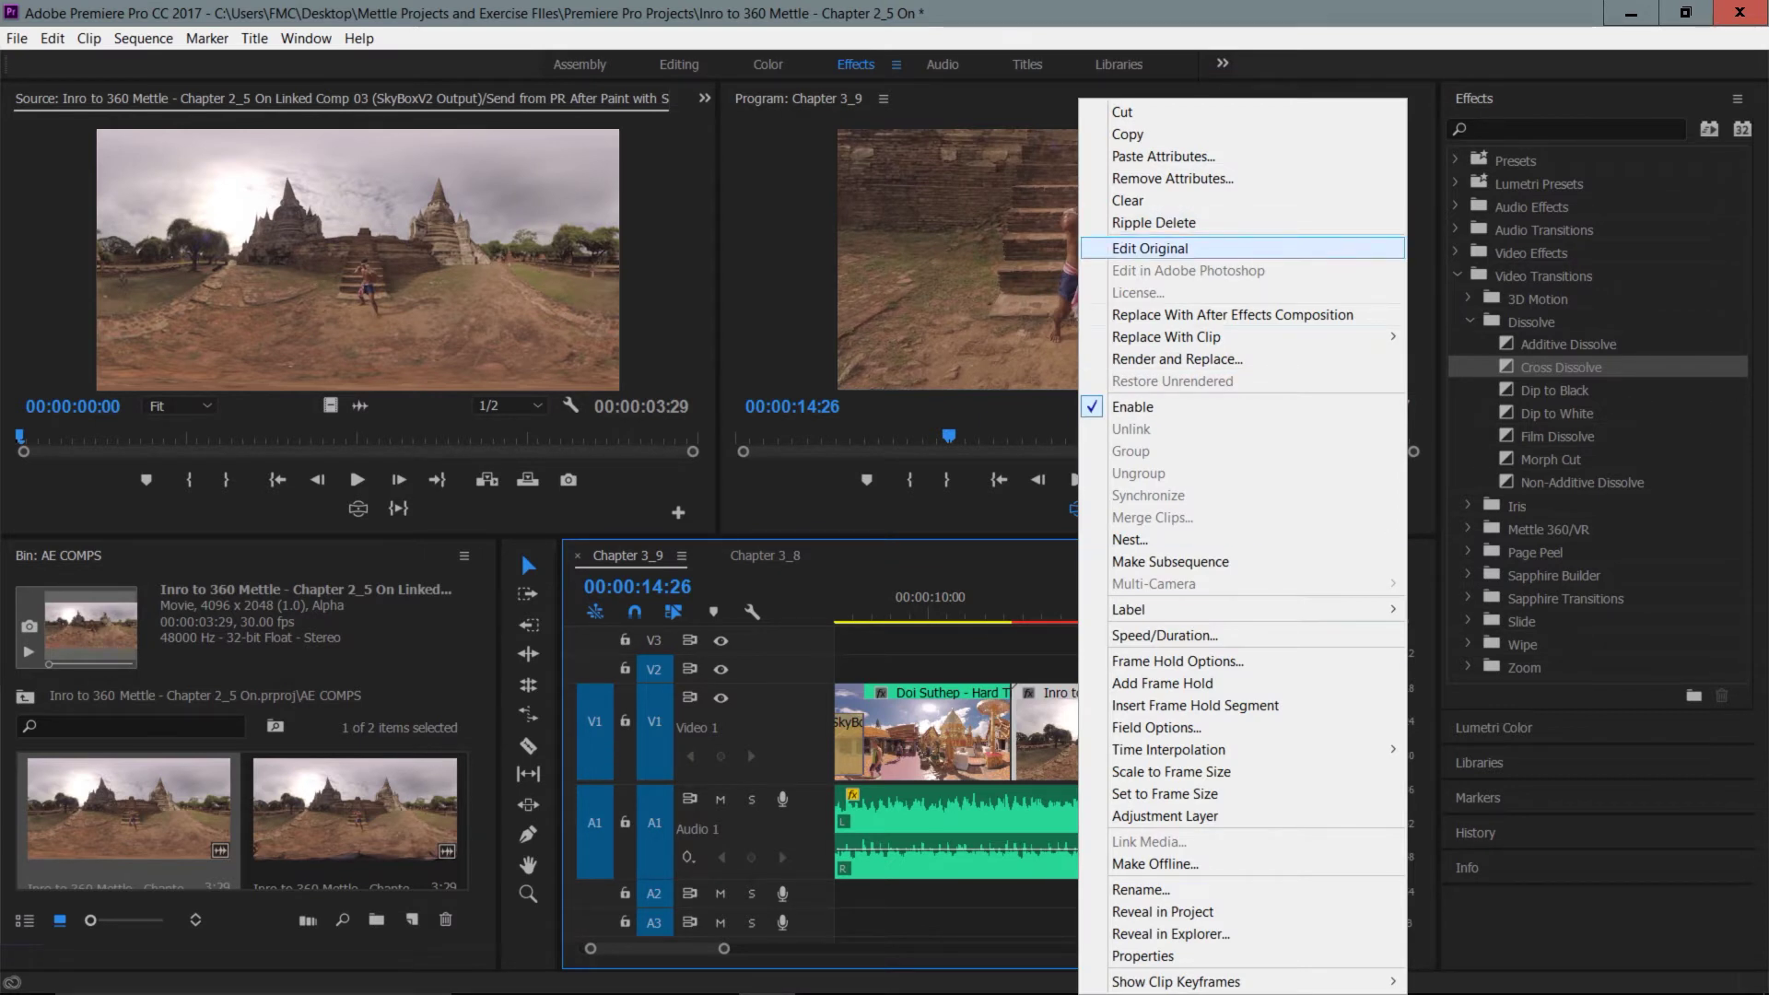
key(Escape)
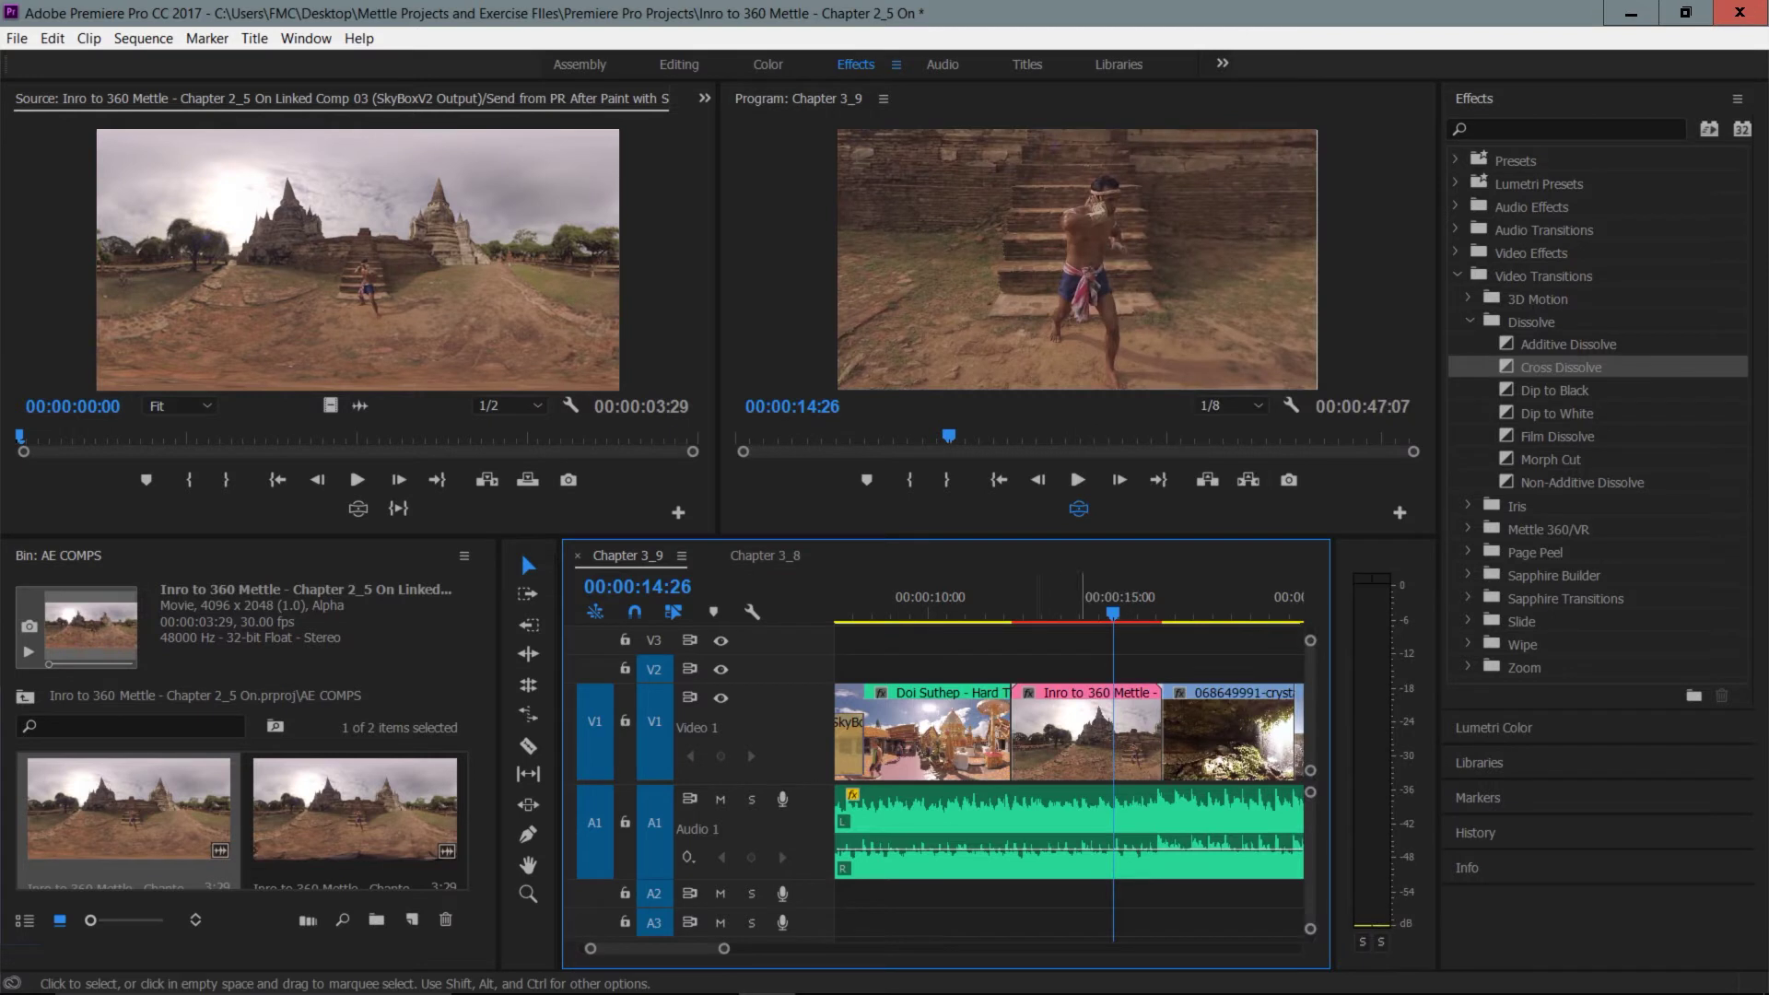
click(1087, 733)
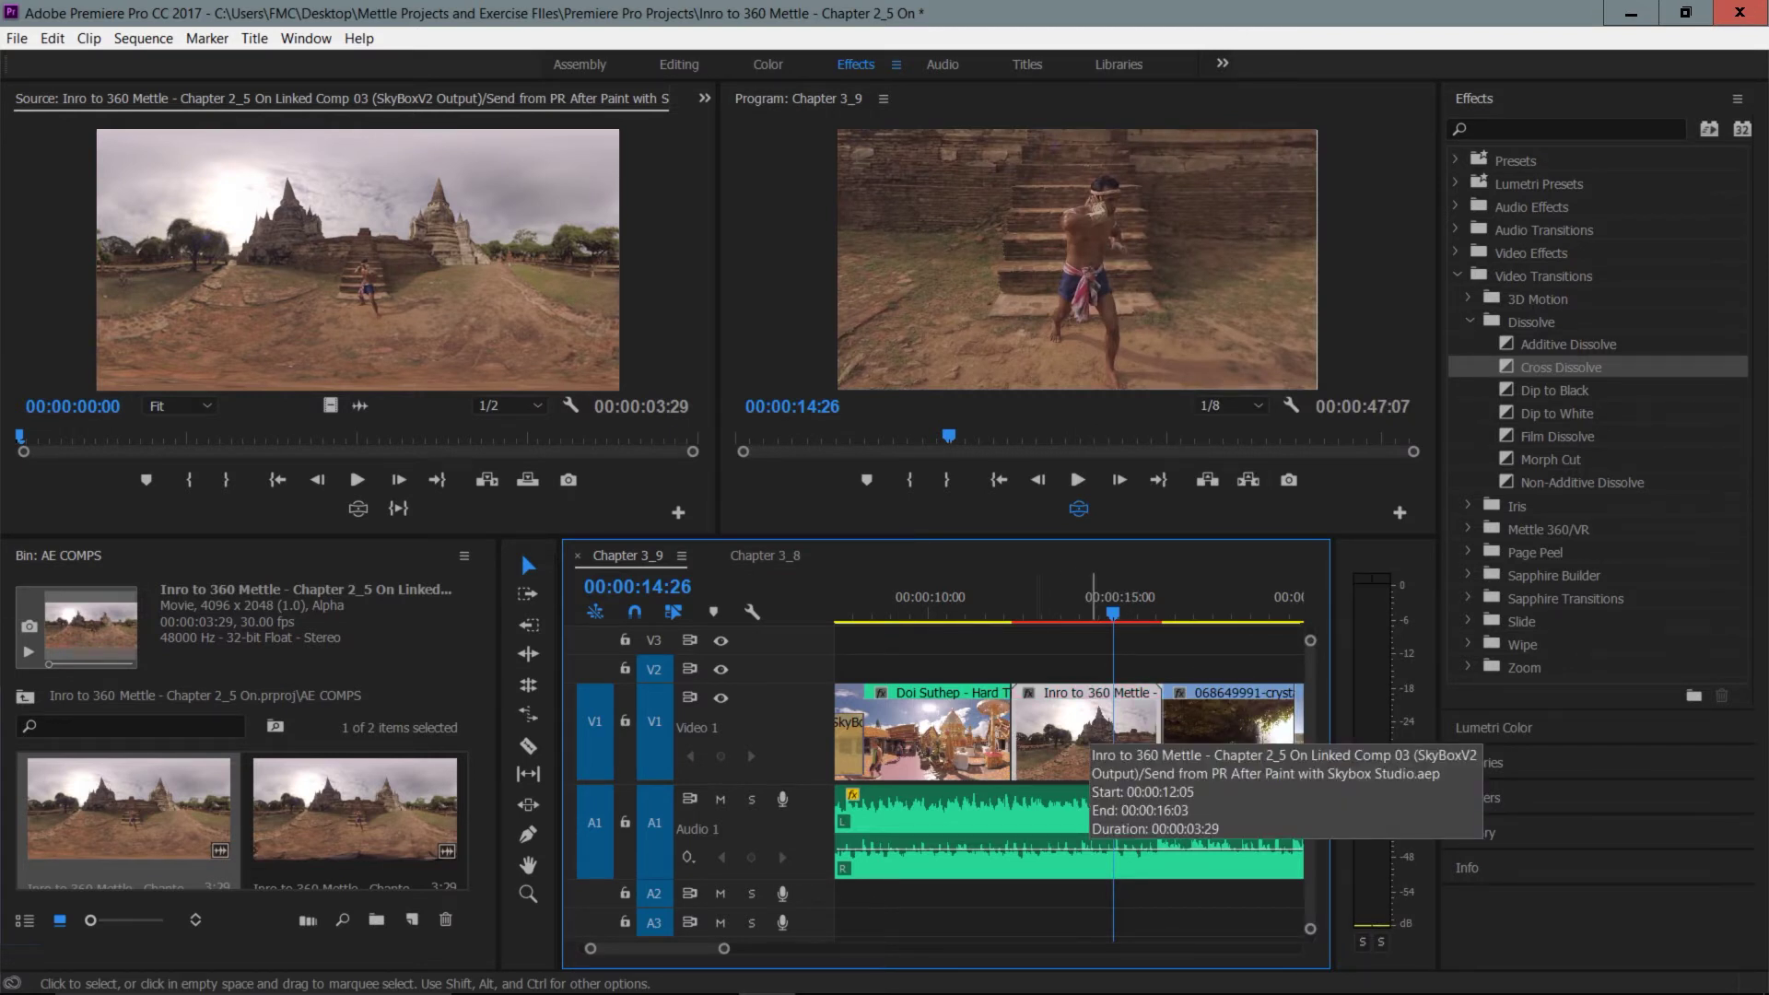
click(1077, 508)
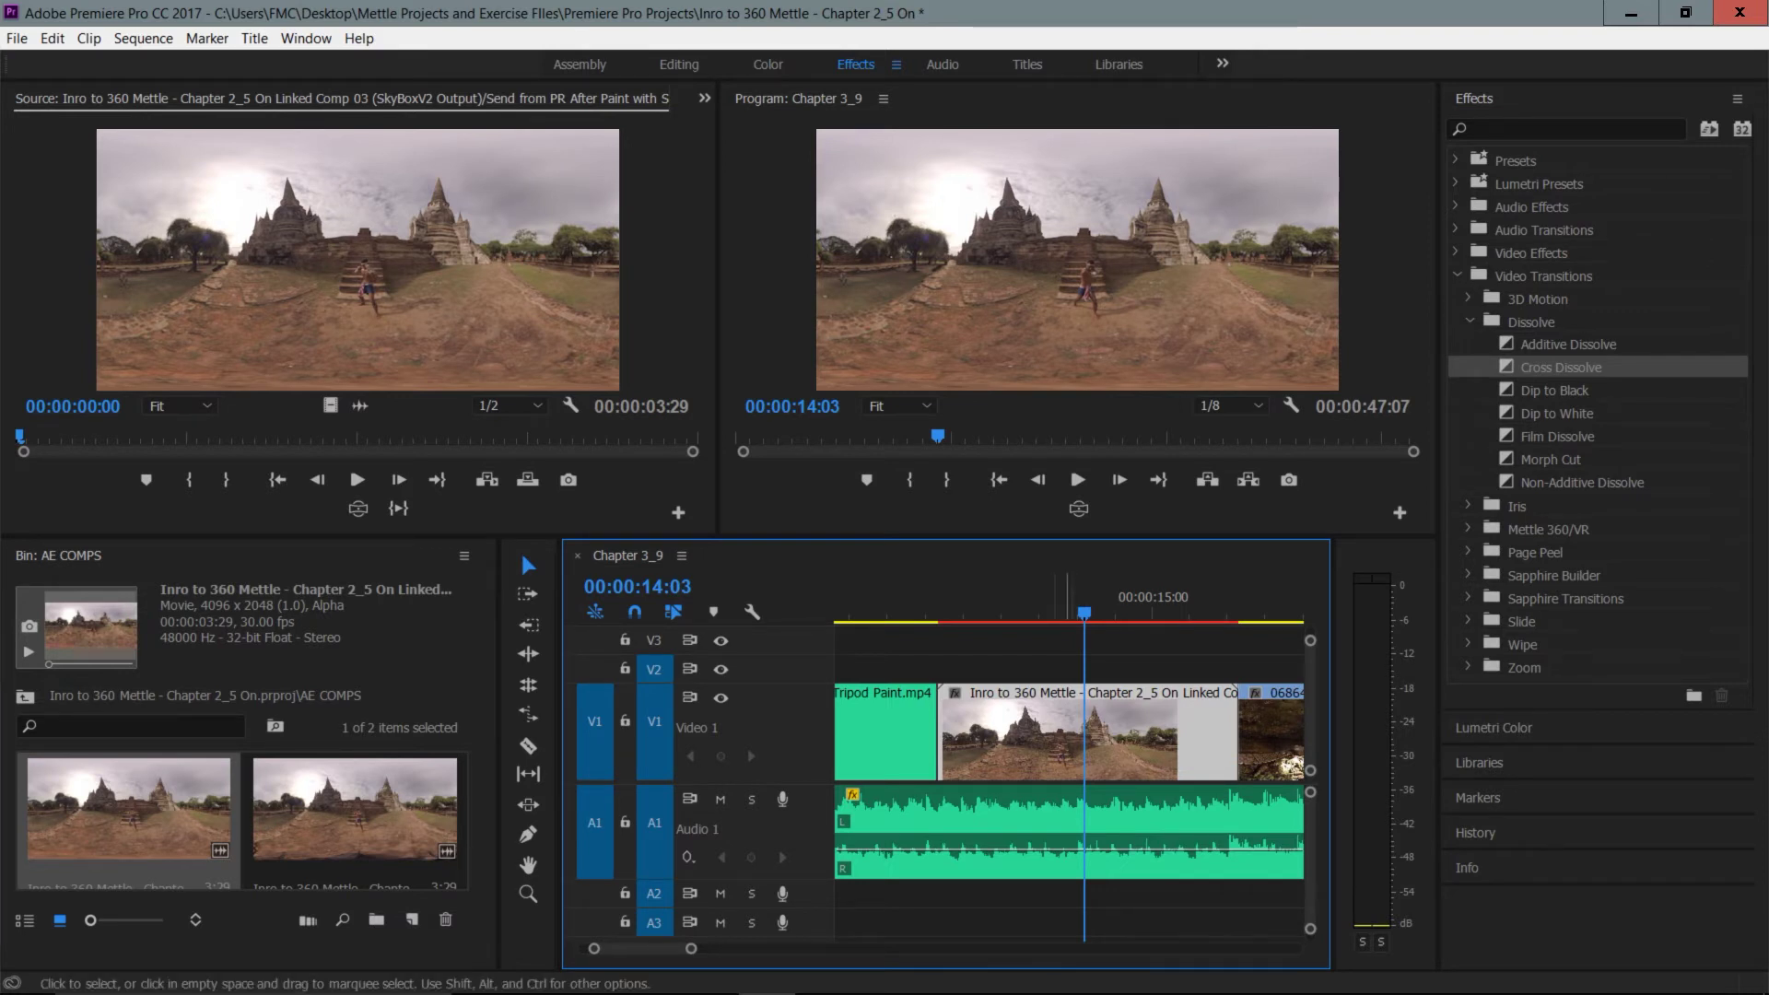
- Open the Render and Replace settings for the linked SkyBoxV2 Output clip on V1
right_click(1064, 728)
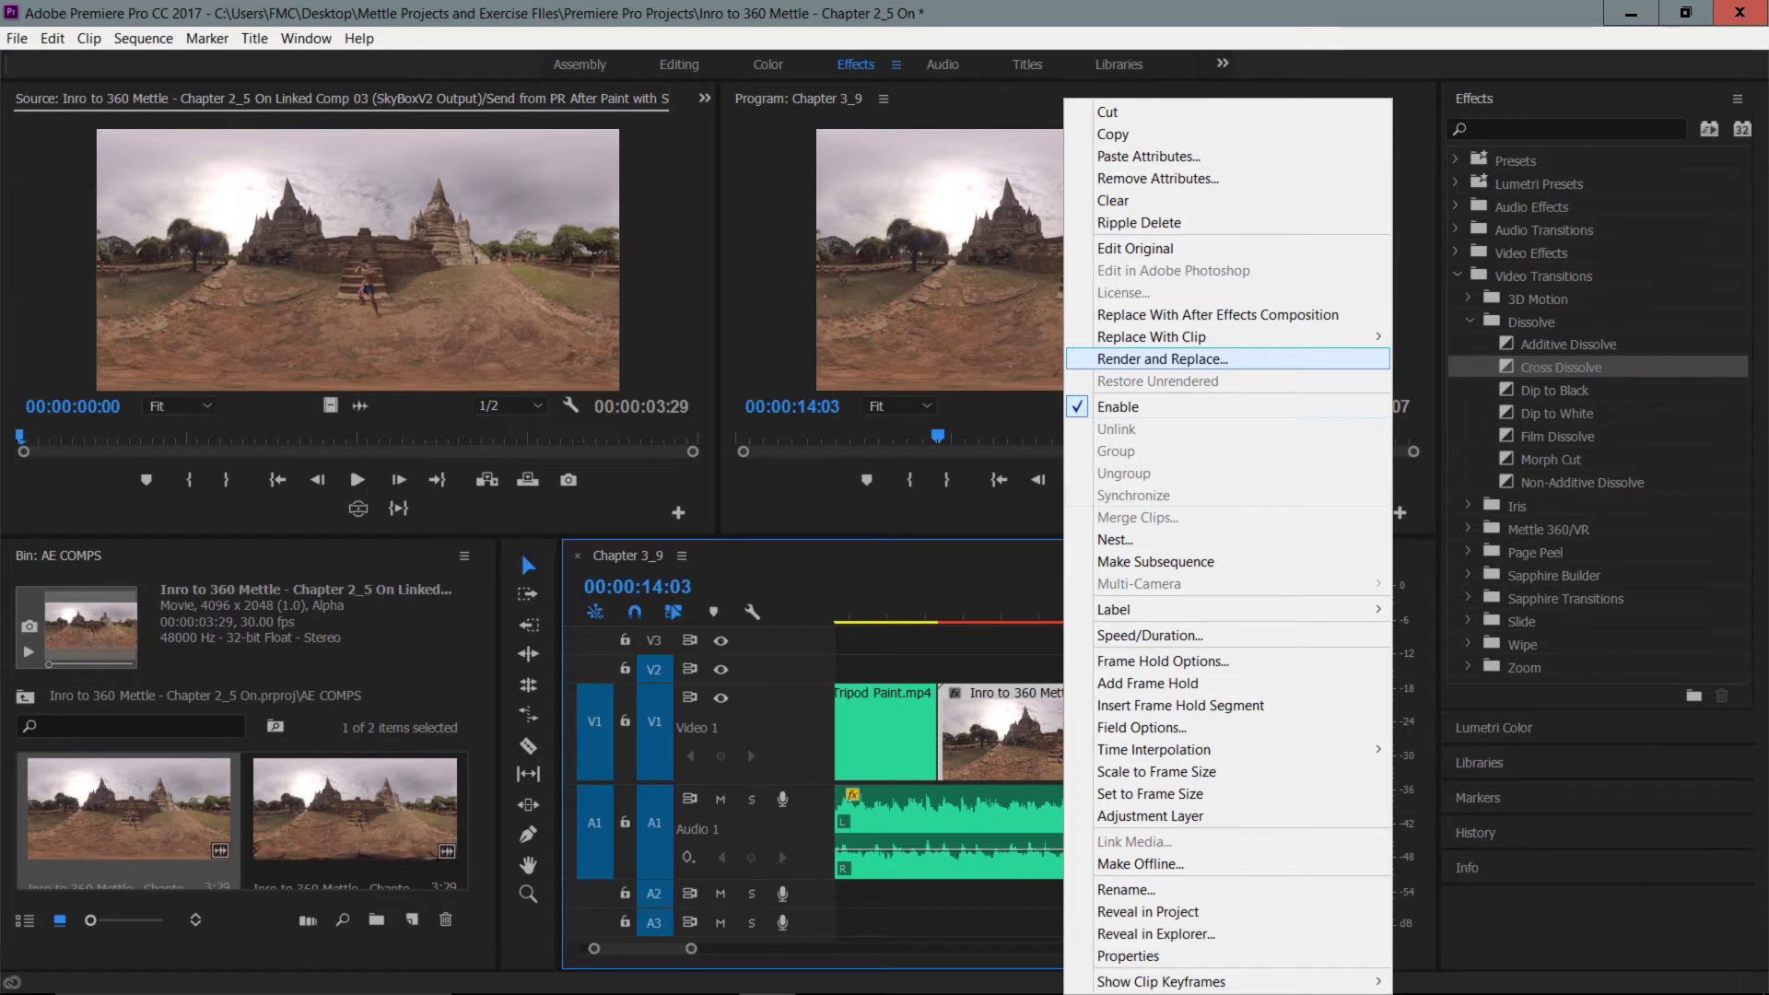
click(1162, 359)
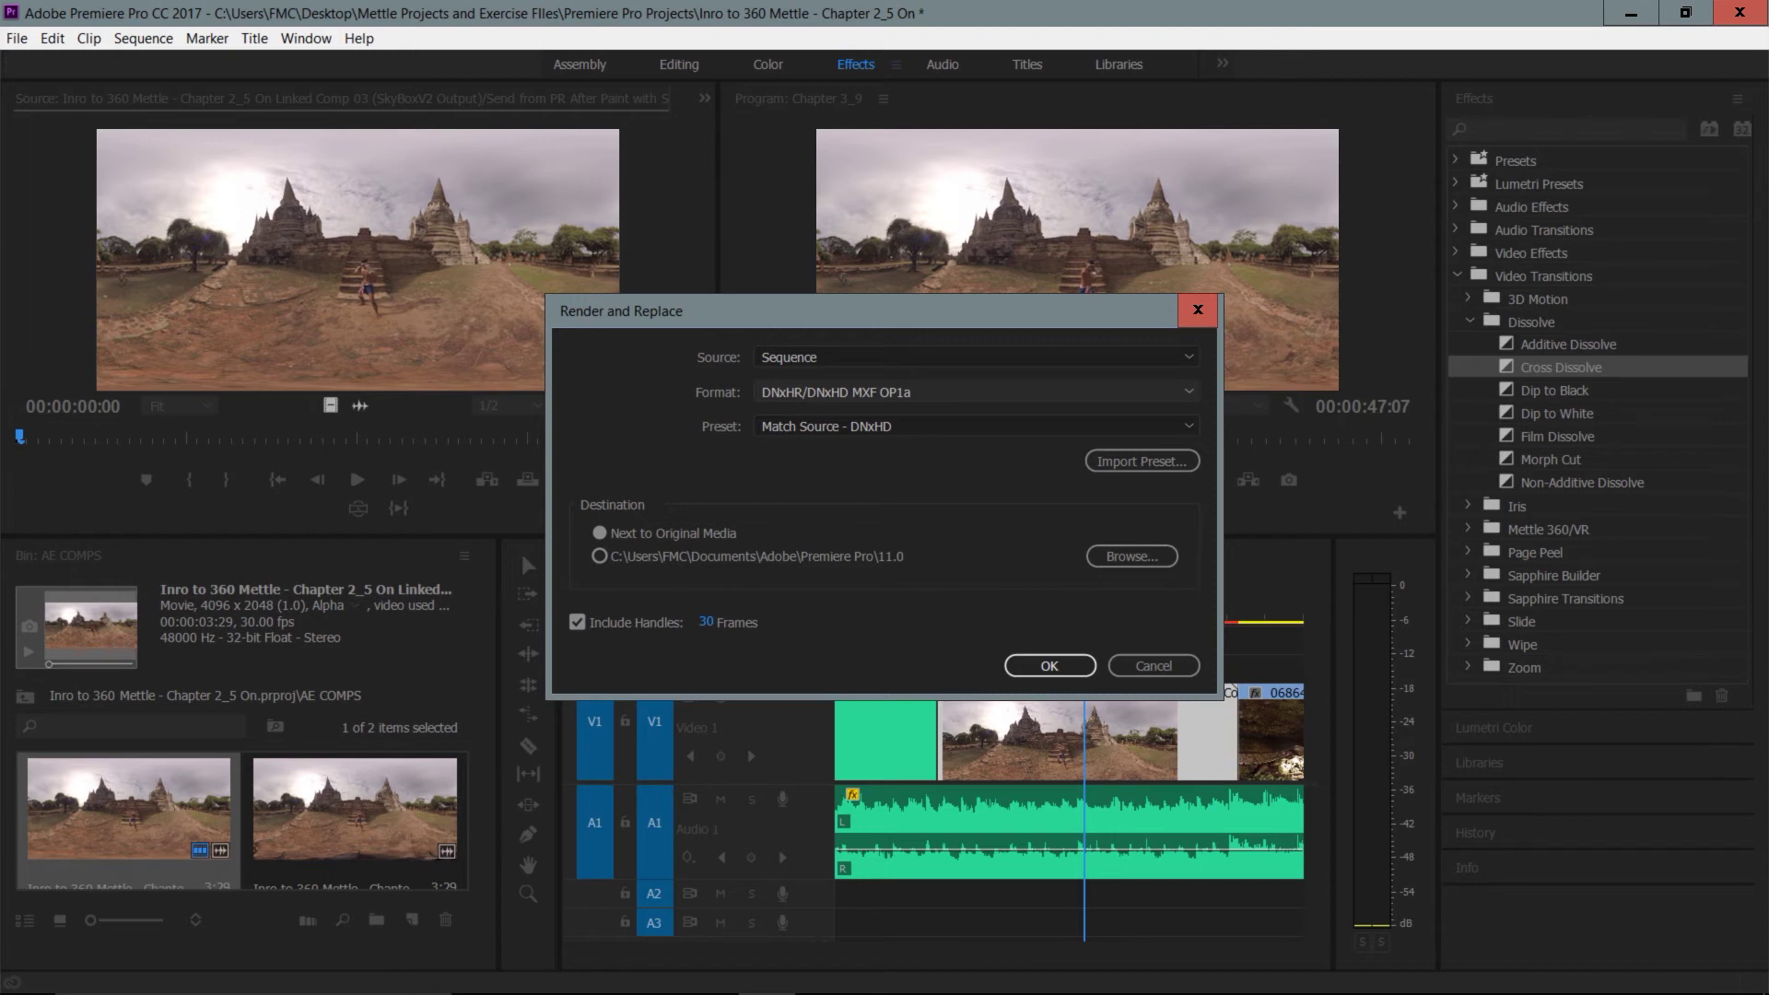
- Try the QuickTime format for the render and review its GoPro CineForm presets
click(975, 392)
key(Down)
key(Down)
key(Return)
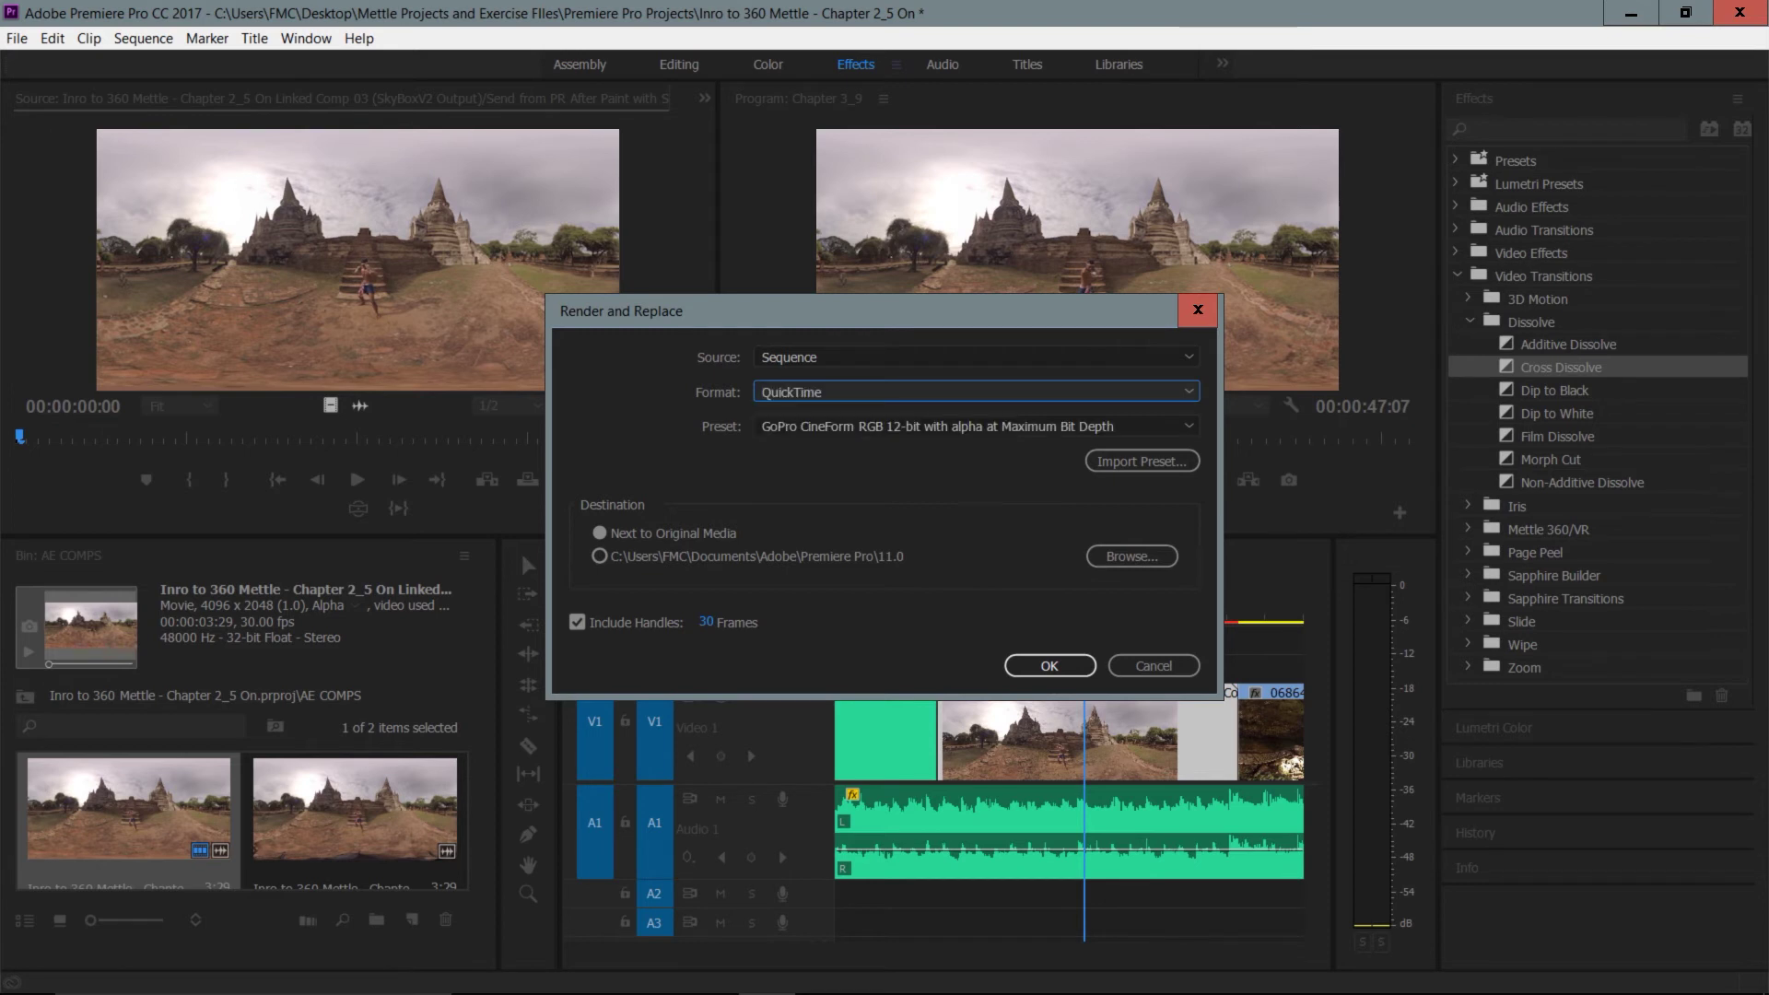
key(Tab)
key(space)
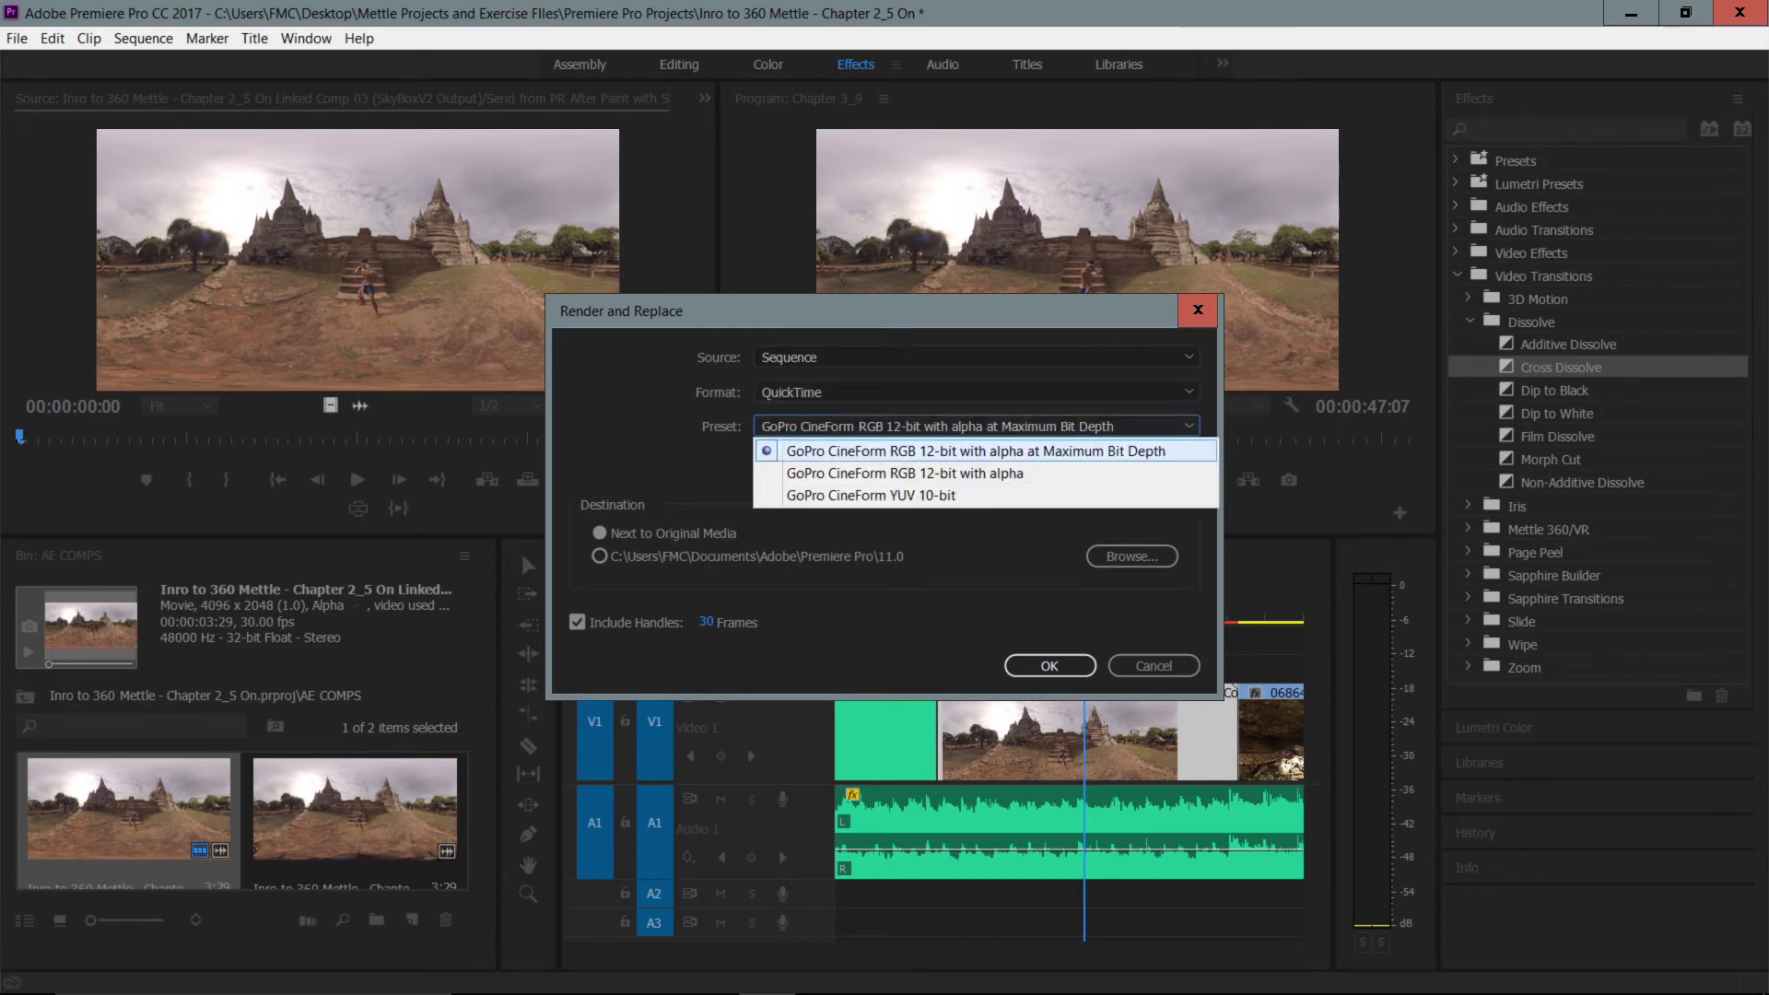
key(Escape)
key(shift+Tab)
key(space)
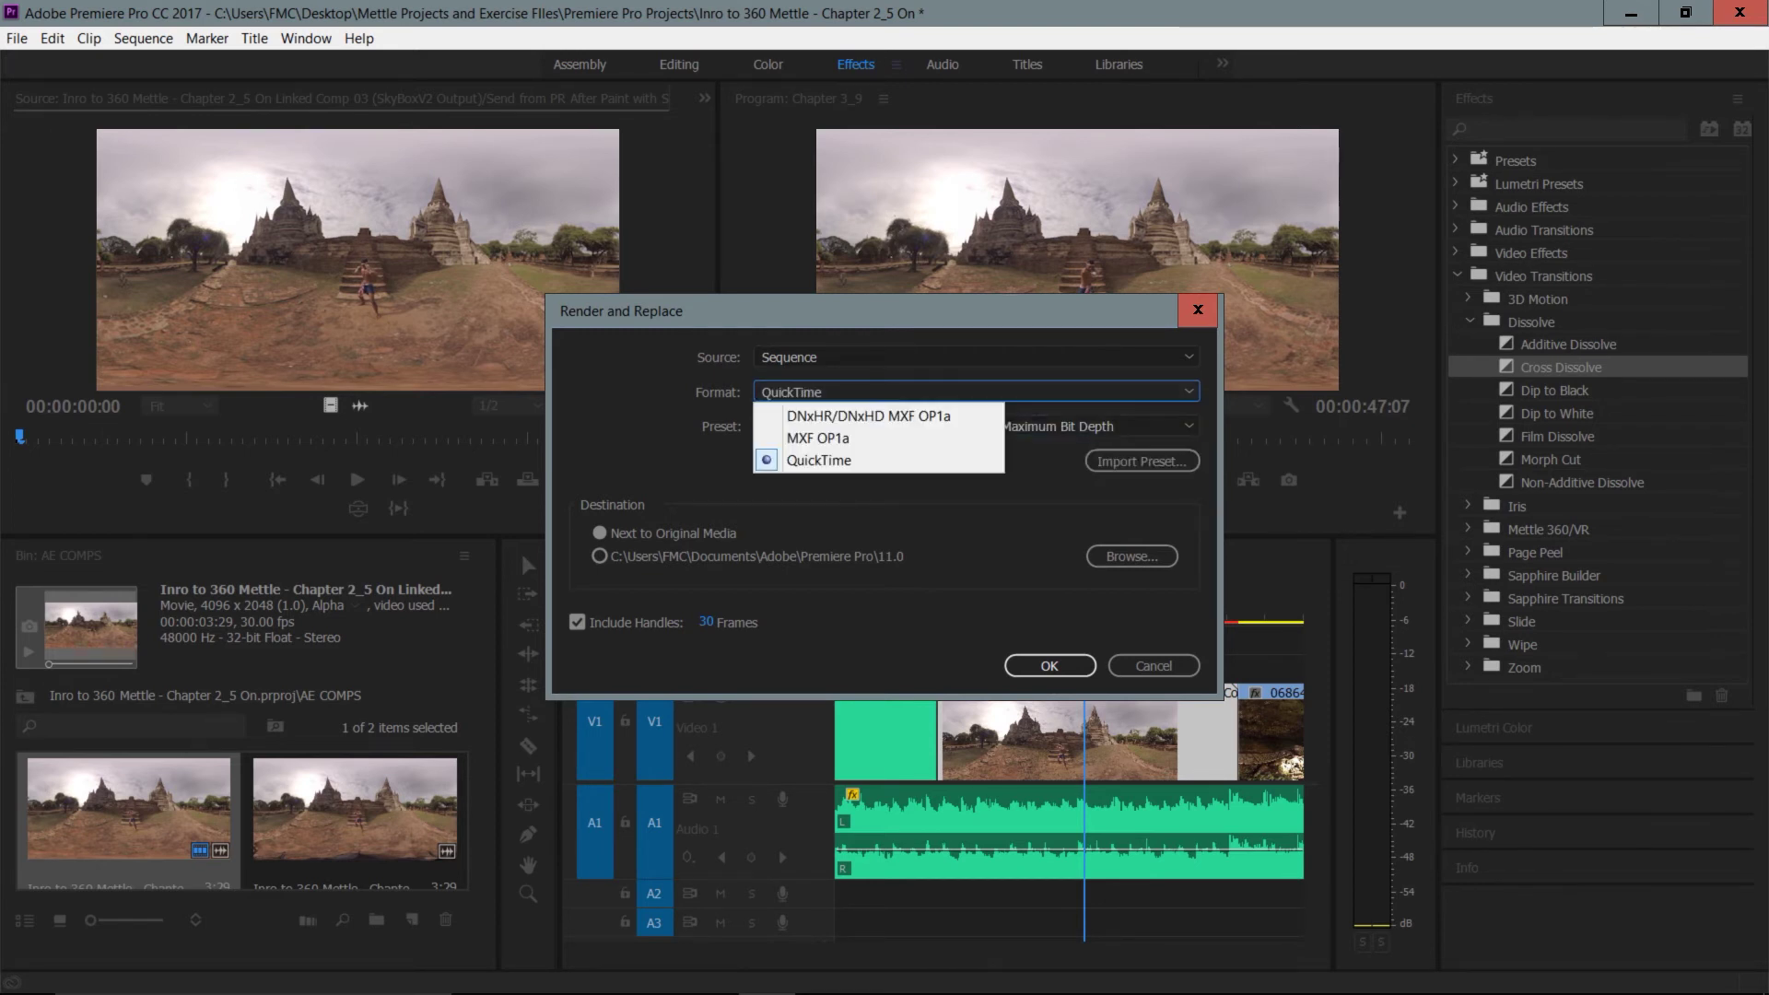
- Set the format to DNxHR/DNxHD MXF OP1a with the Match Source - DNxHD preset and render the replacement clip
key(Up)
key(Up)
key(Return)
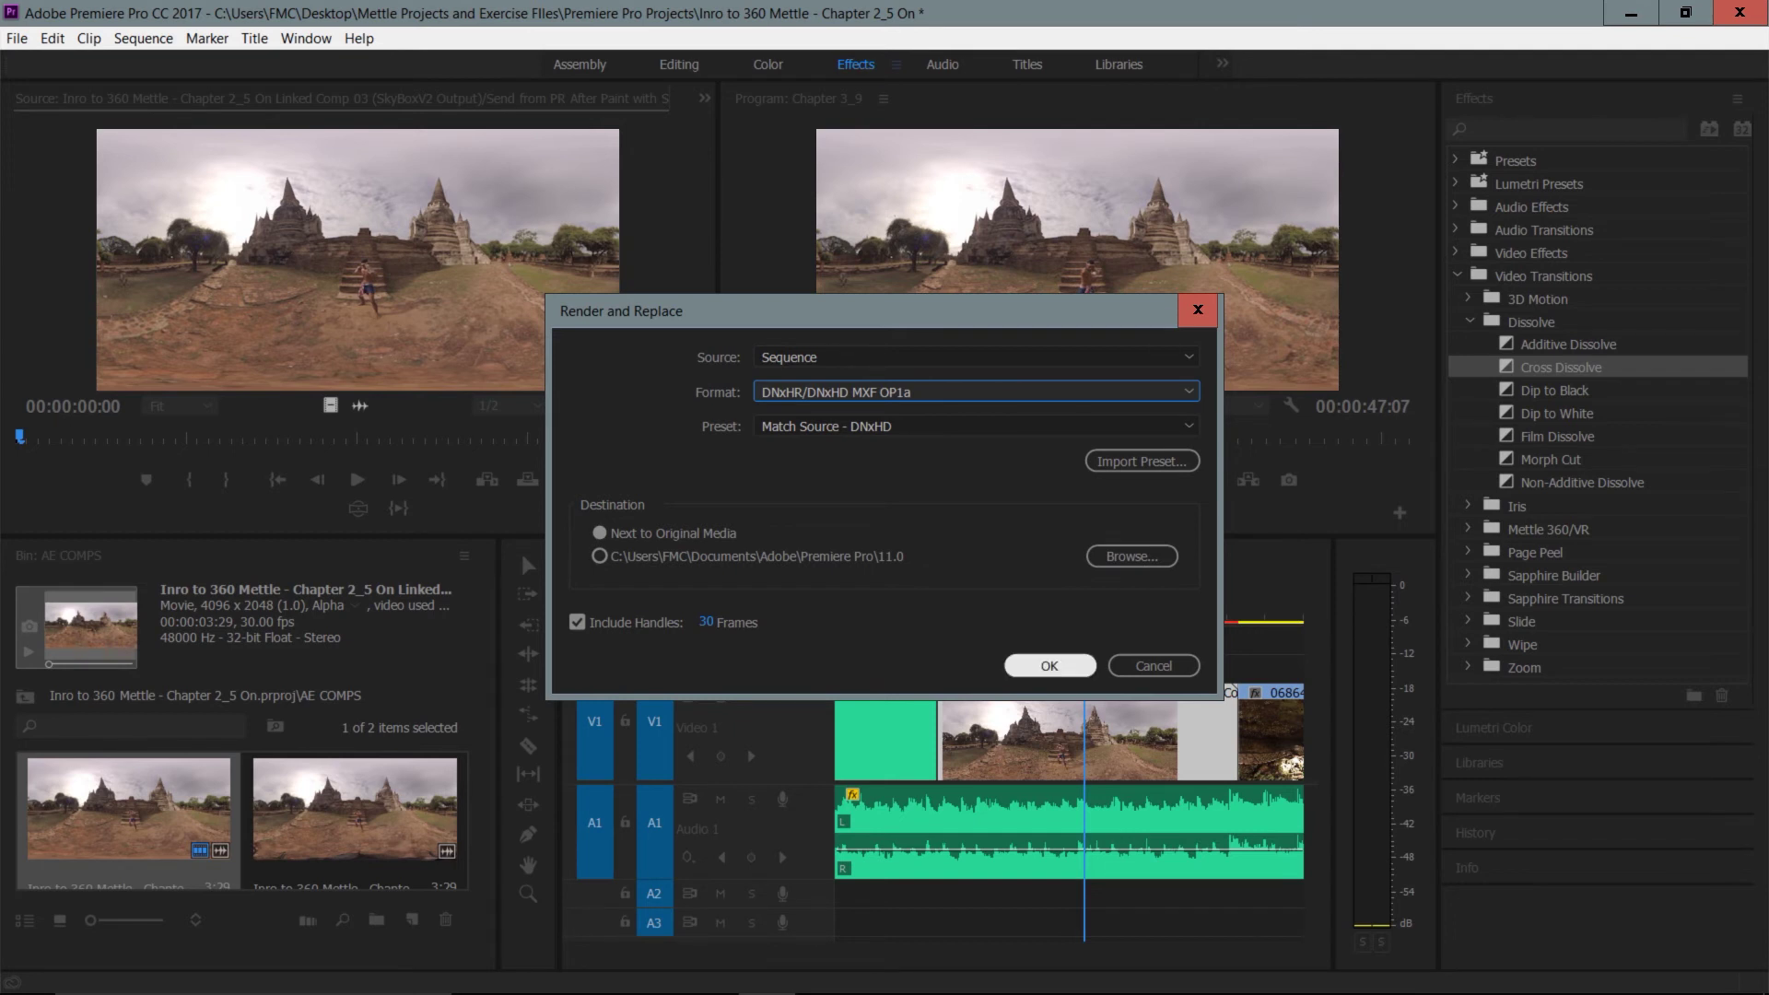
key(Return)
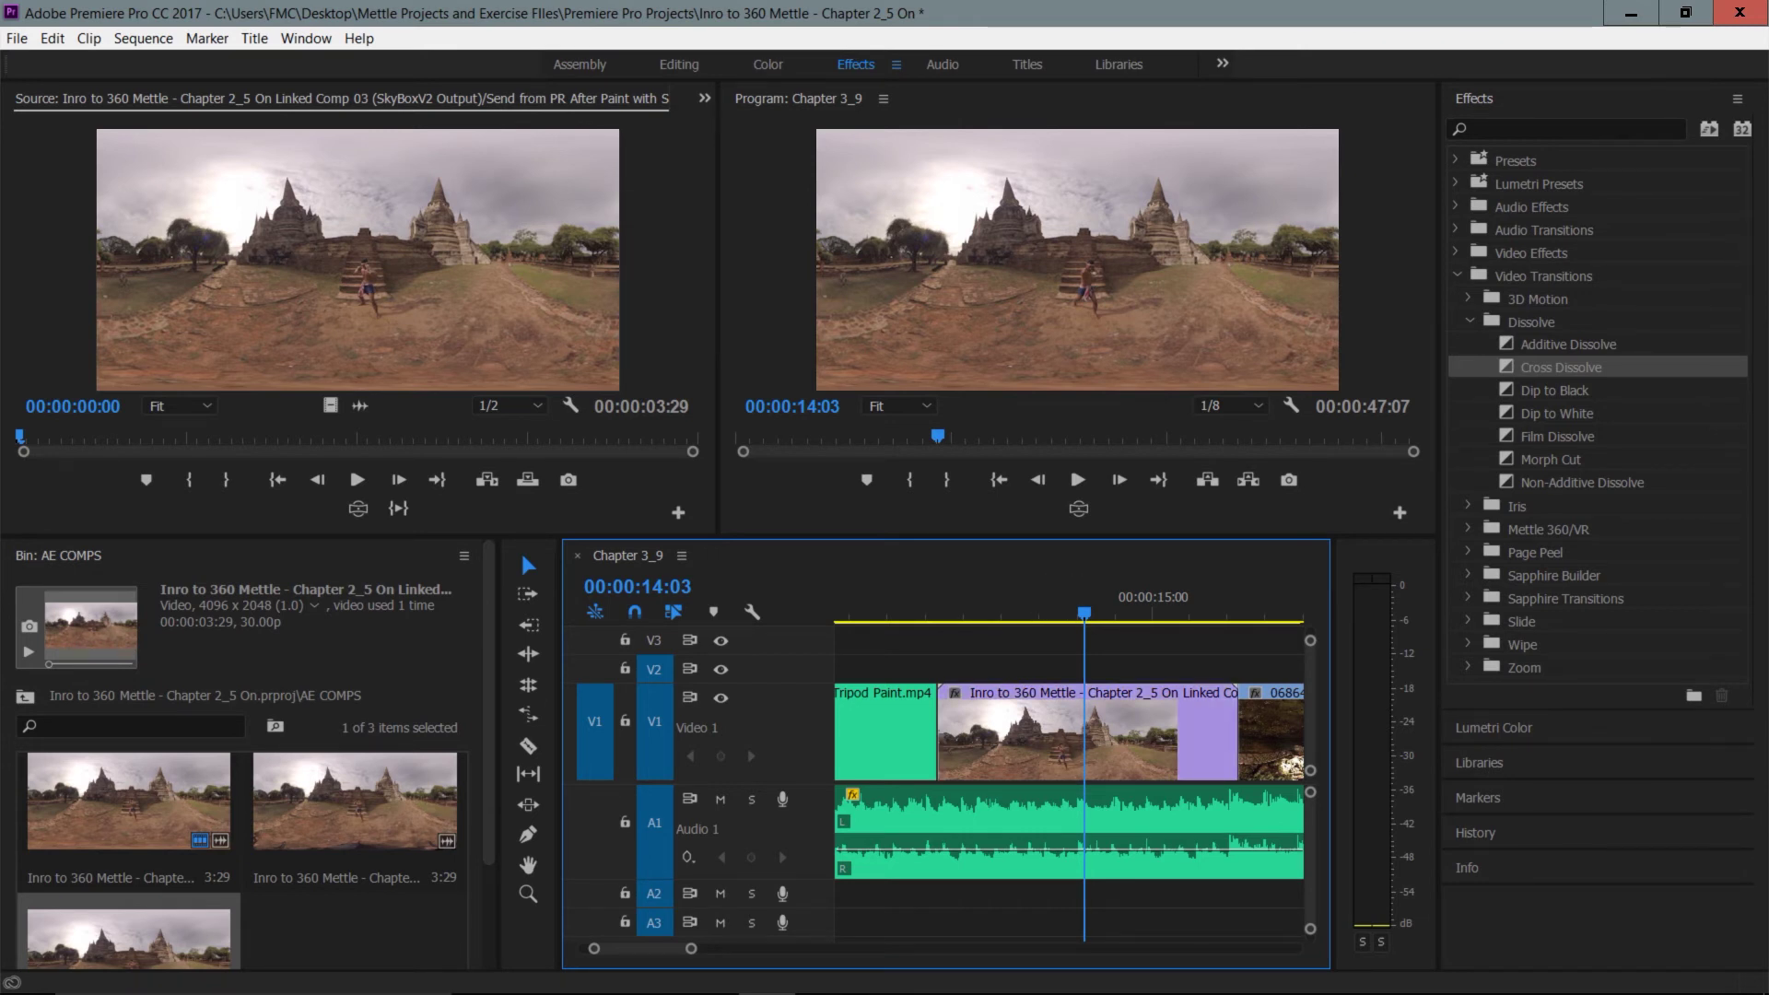
- Examine the rendered file in the AE COMPS bin and reveal the rendered timeline clip in Explorer
scroll(241, 755, down, 3)
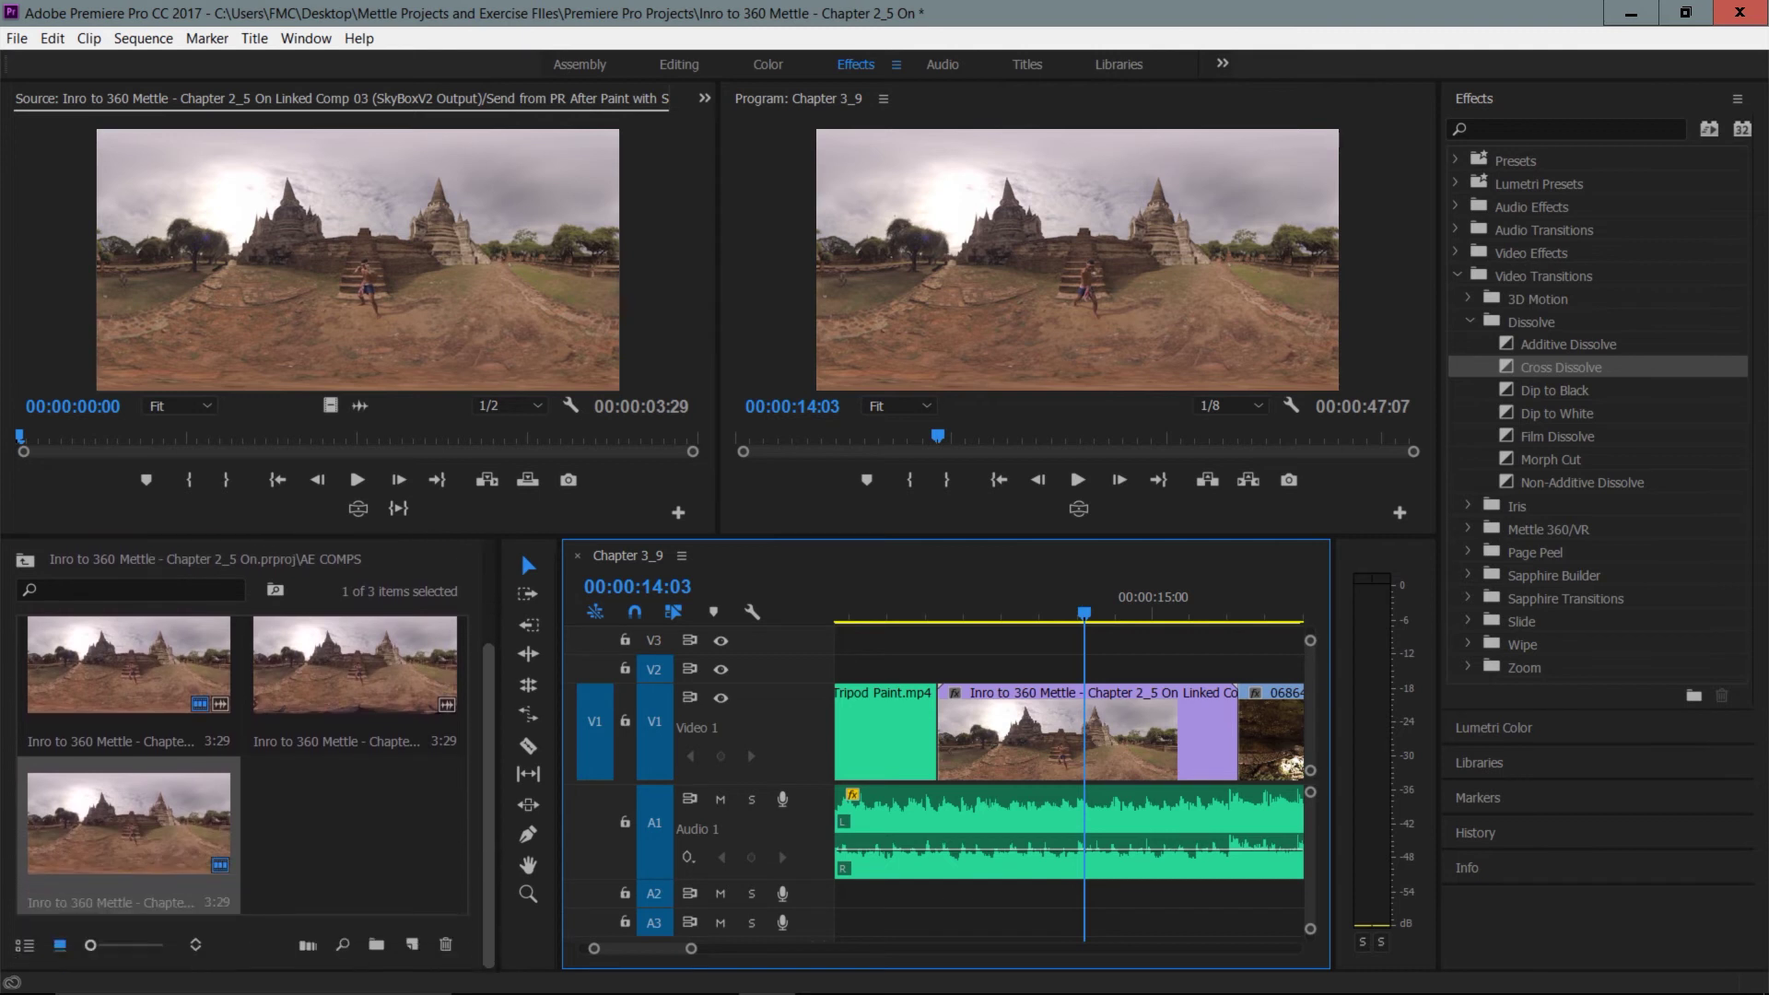
scroll(242, 755, up, 1)
click(354, 829)
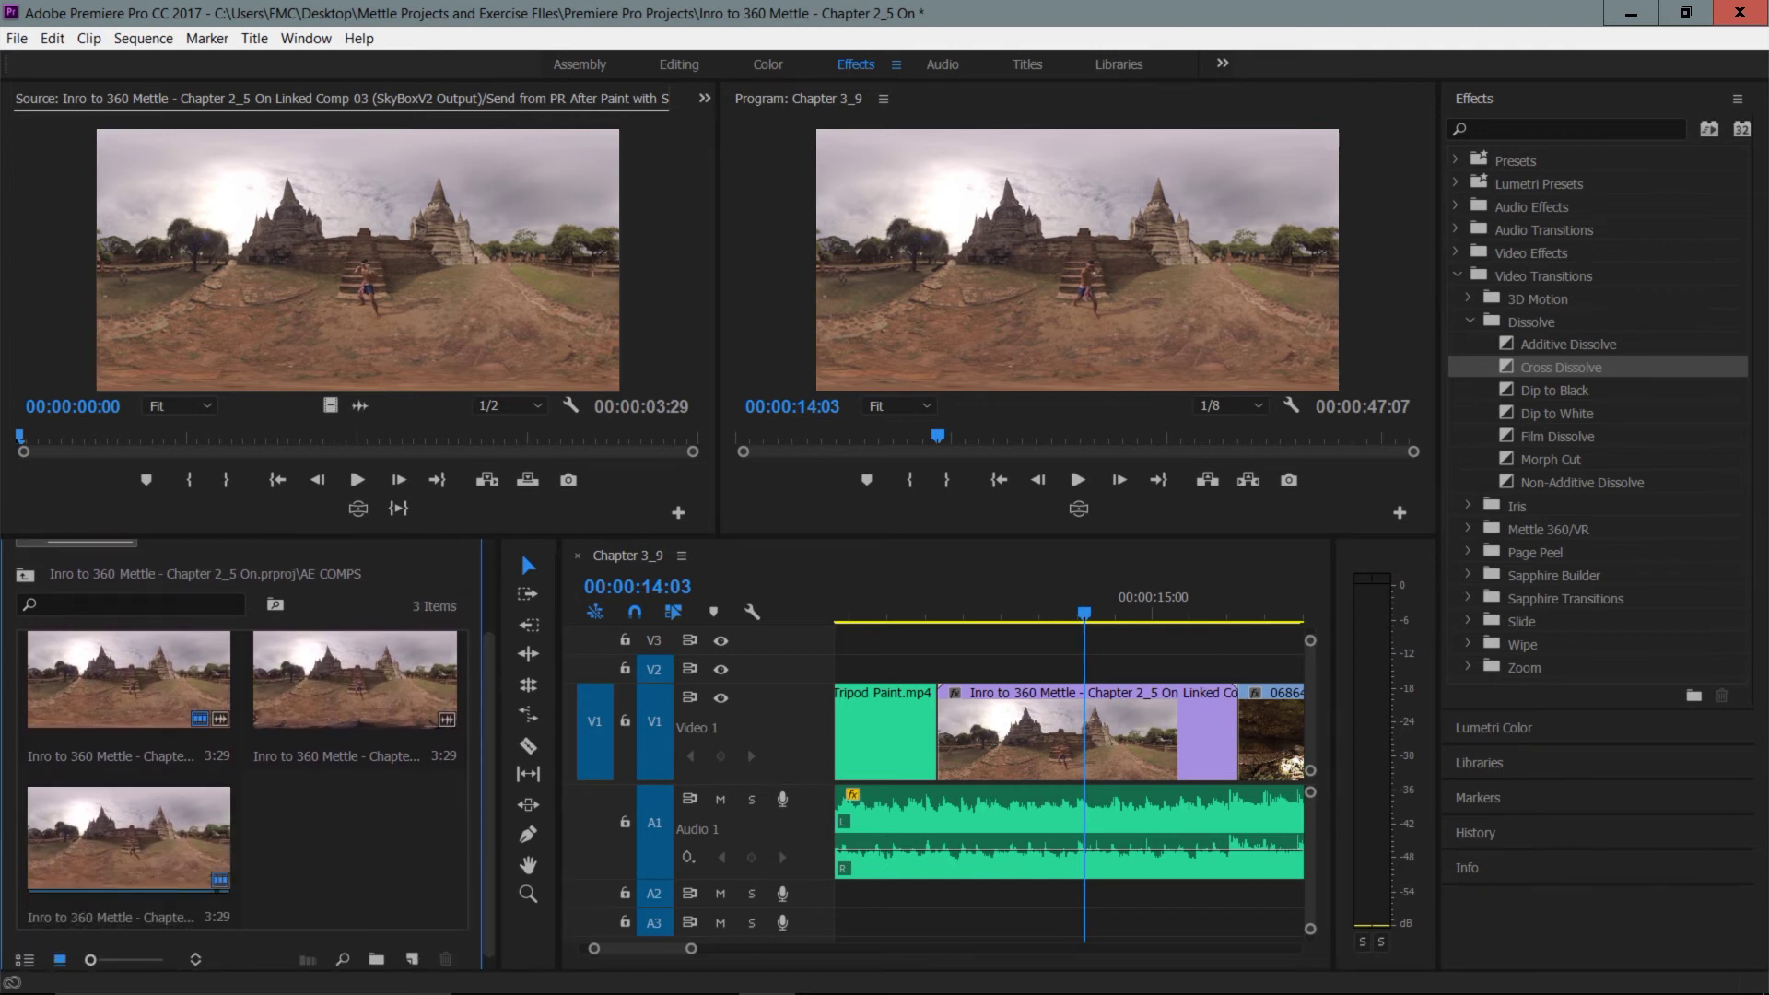
click(1039, 732)
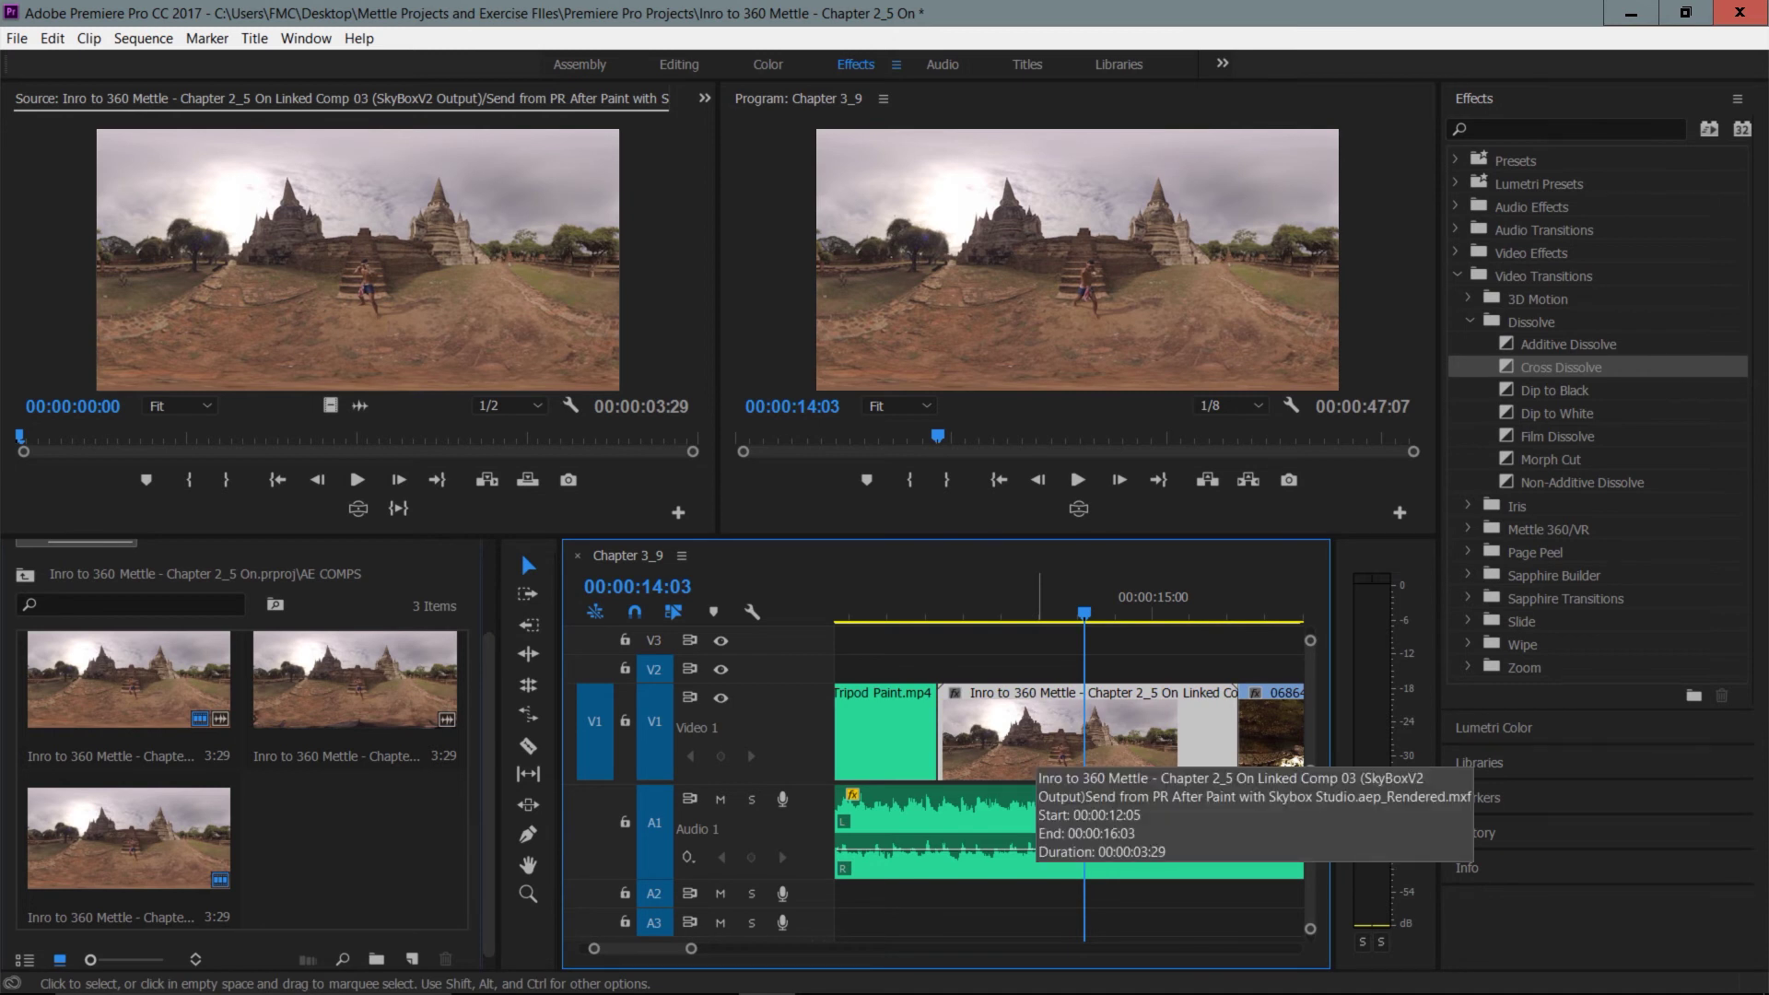
right_click(1036, 737)
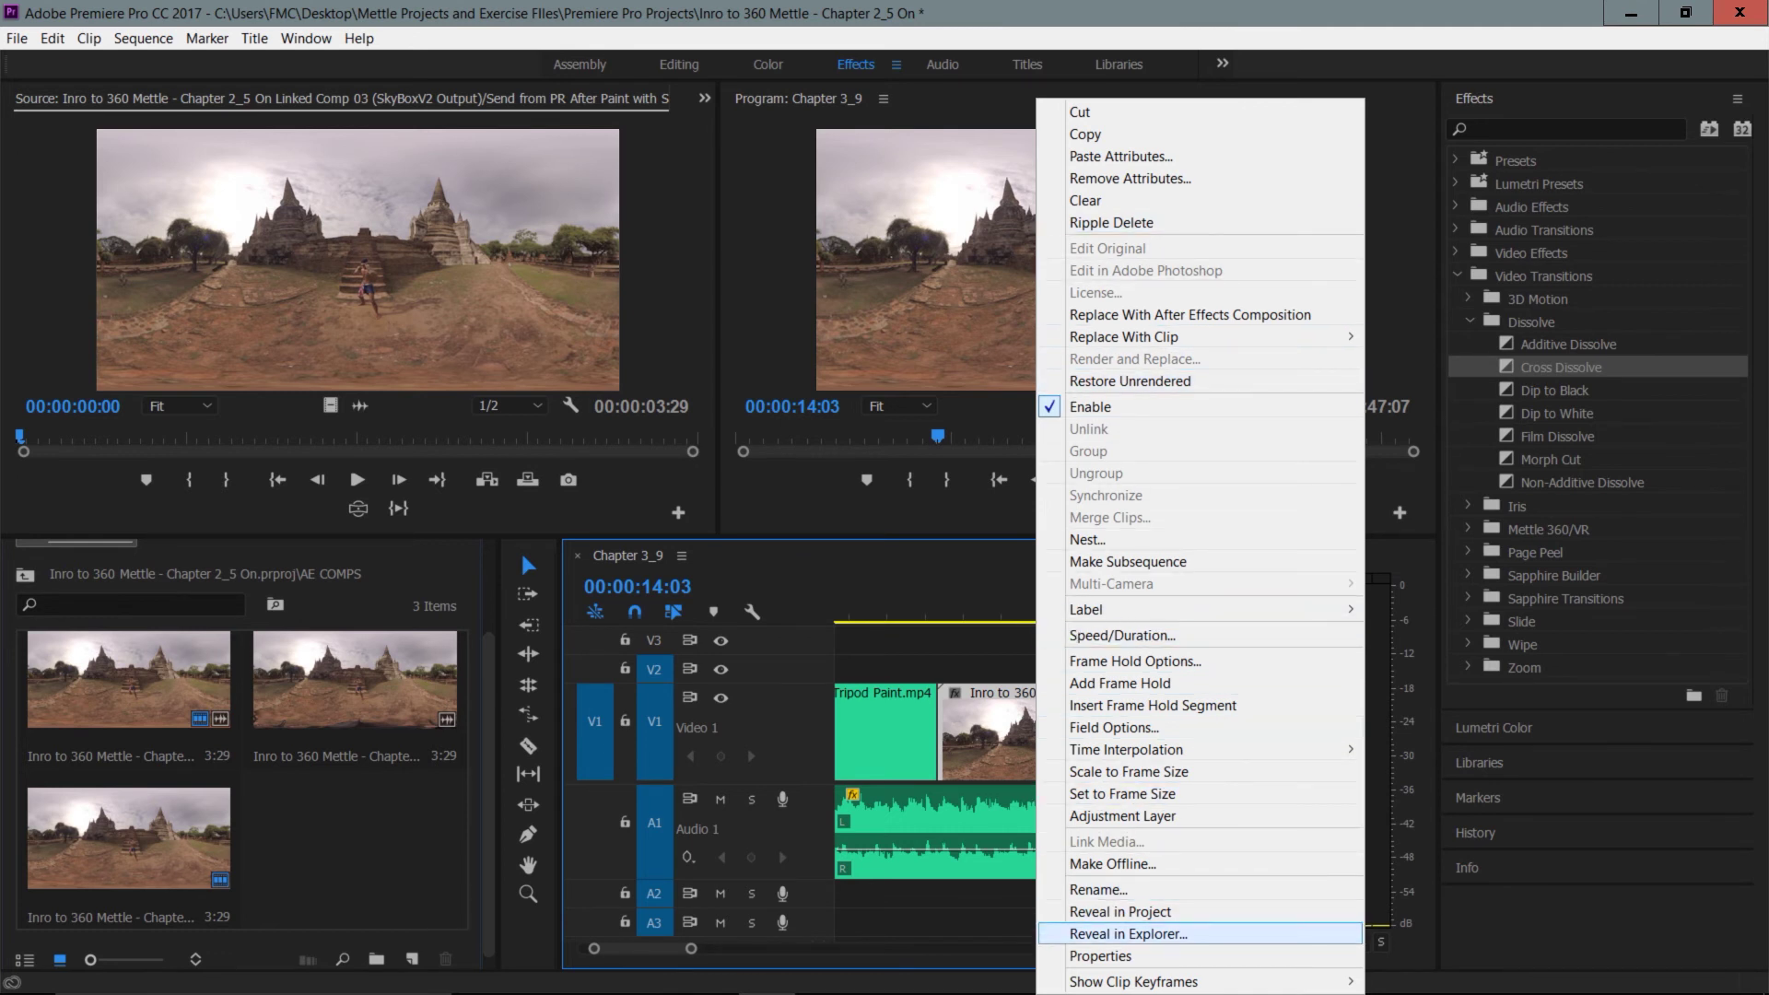
click(1129, 933)
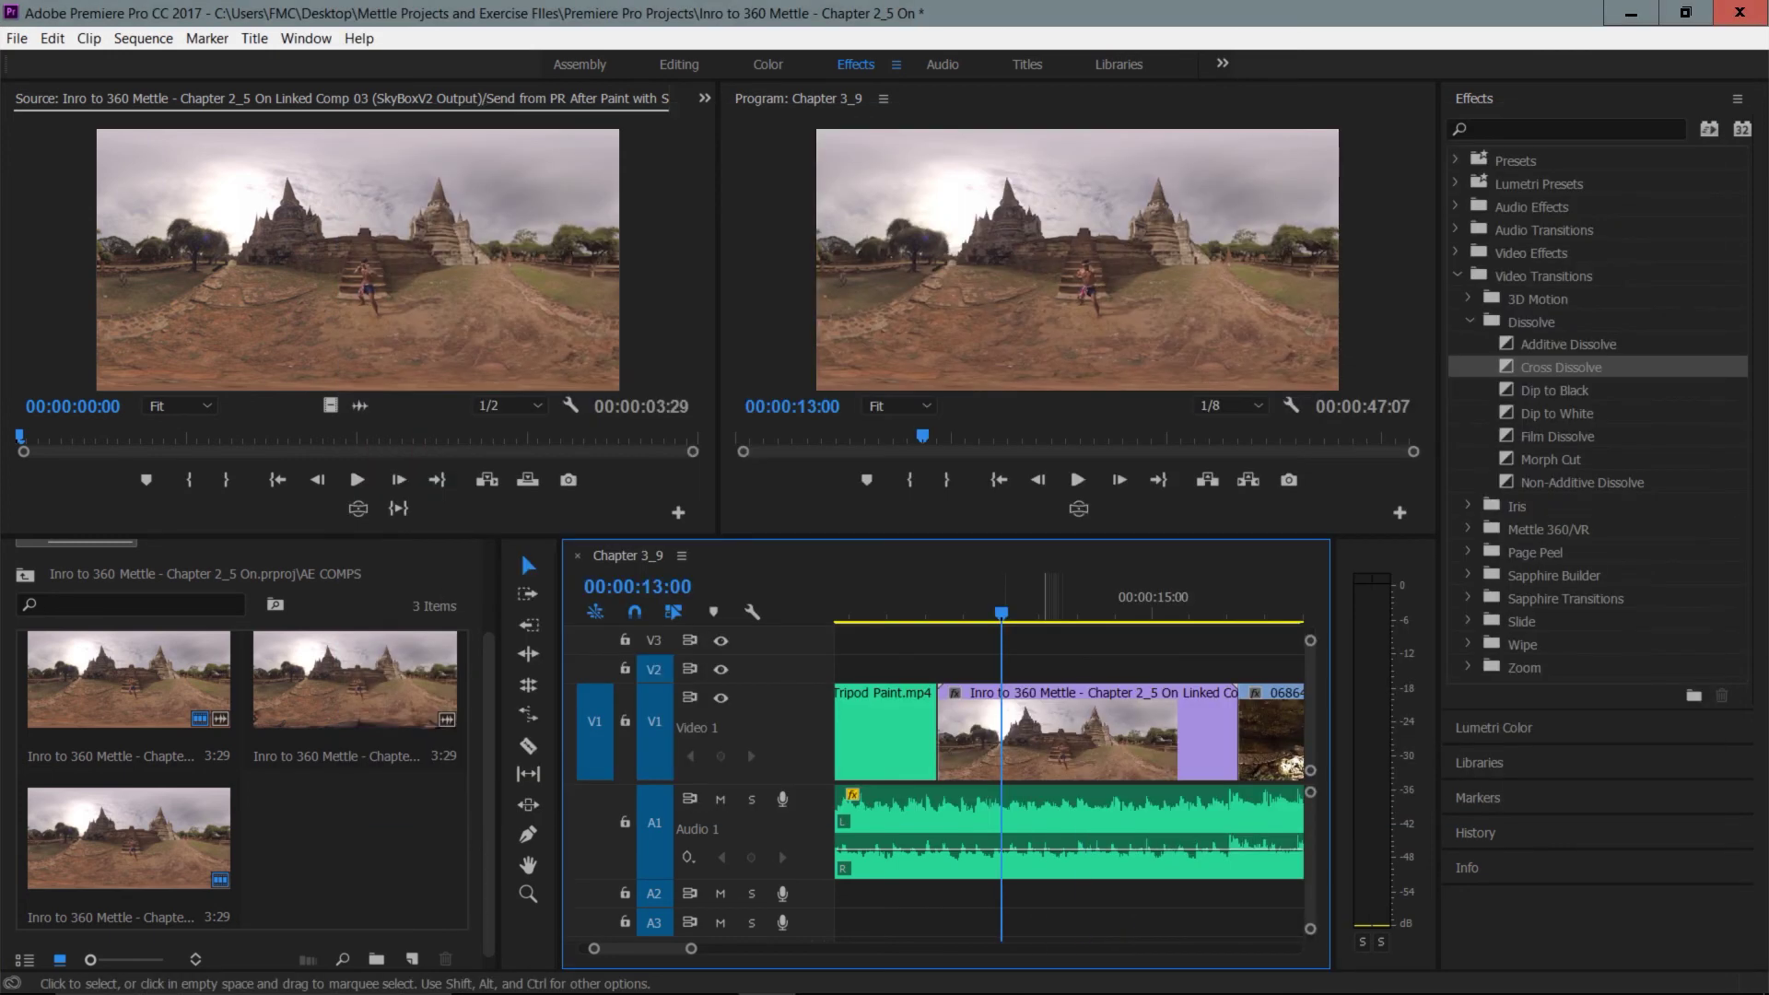
- Restore the rendered temple clip on V1 to its unrendered After Effects comp, and bring back the rendered version
click(1039, 714)
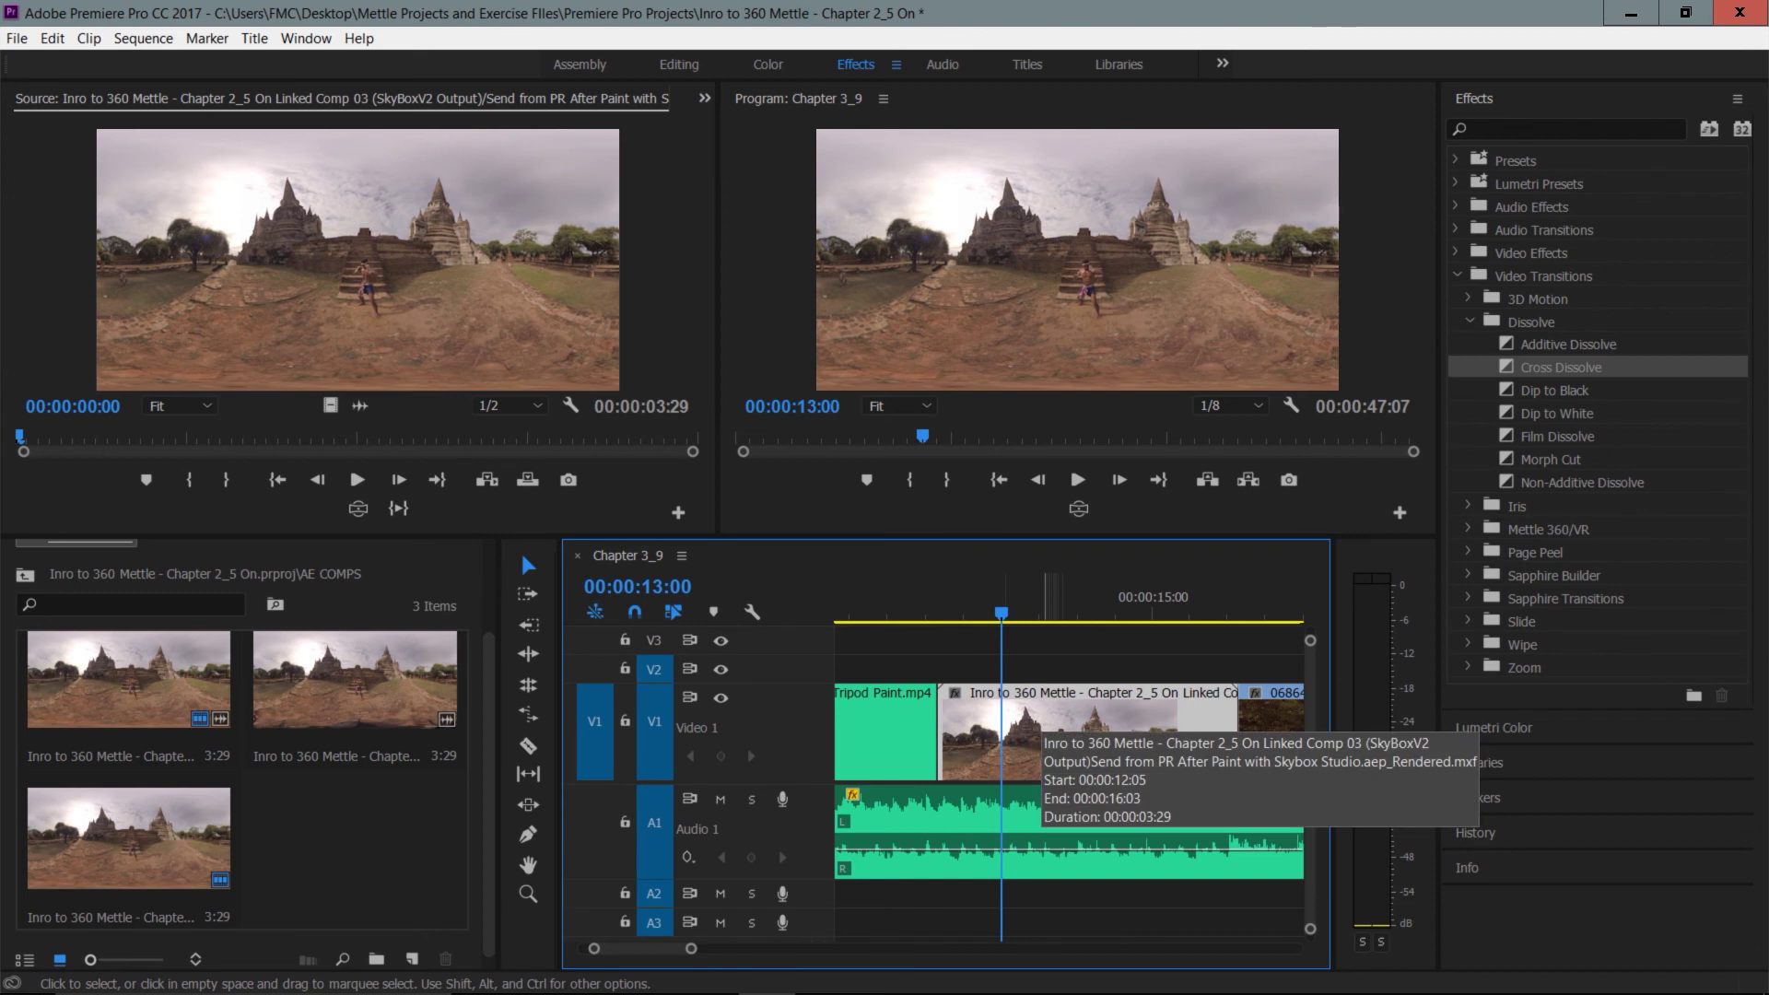
right_click(1040, 729)
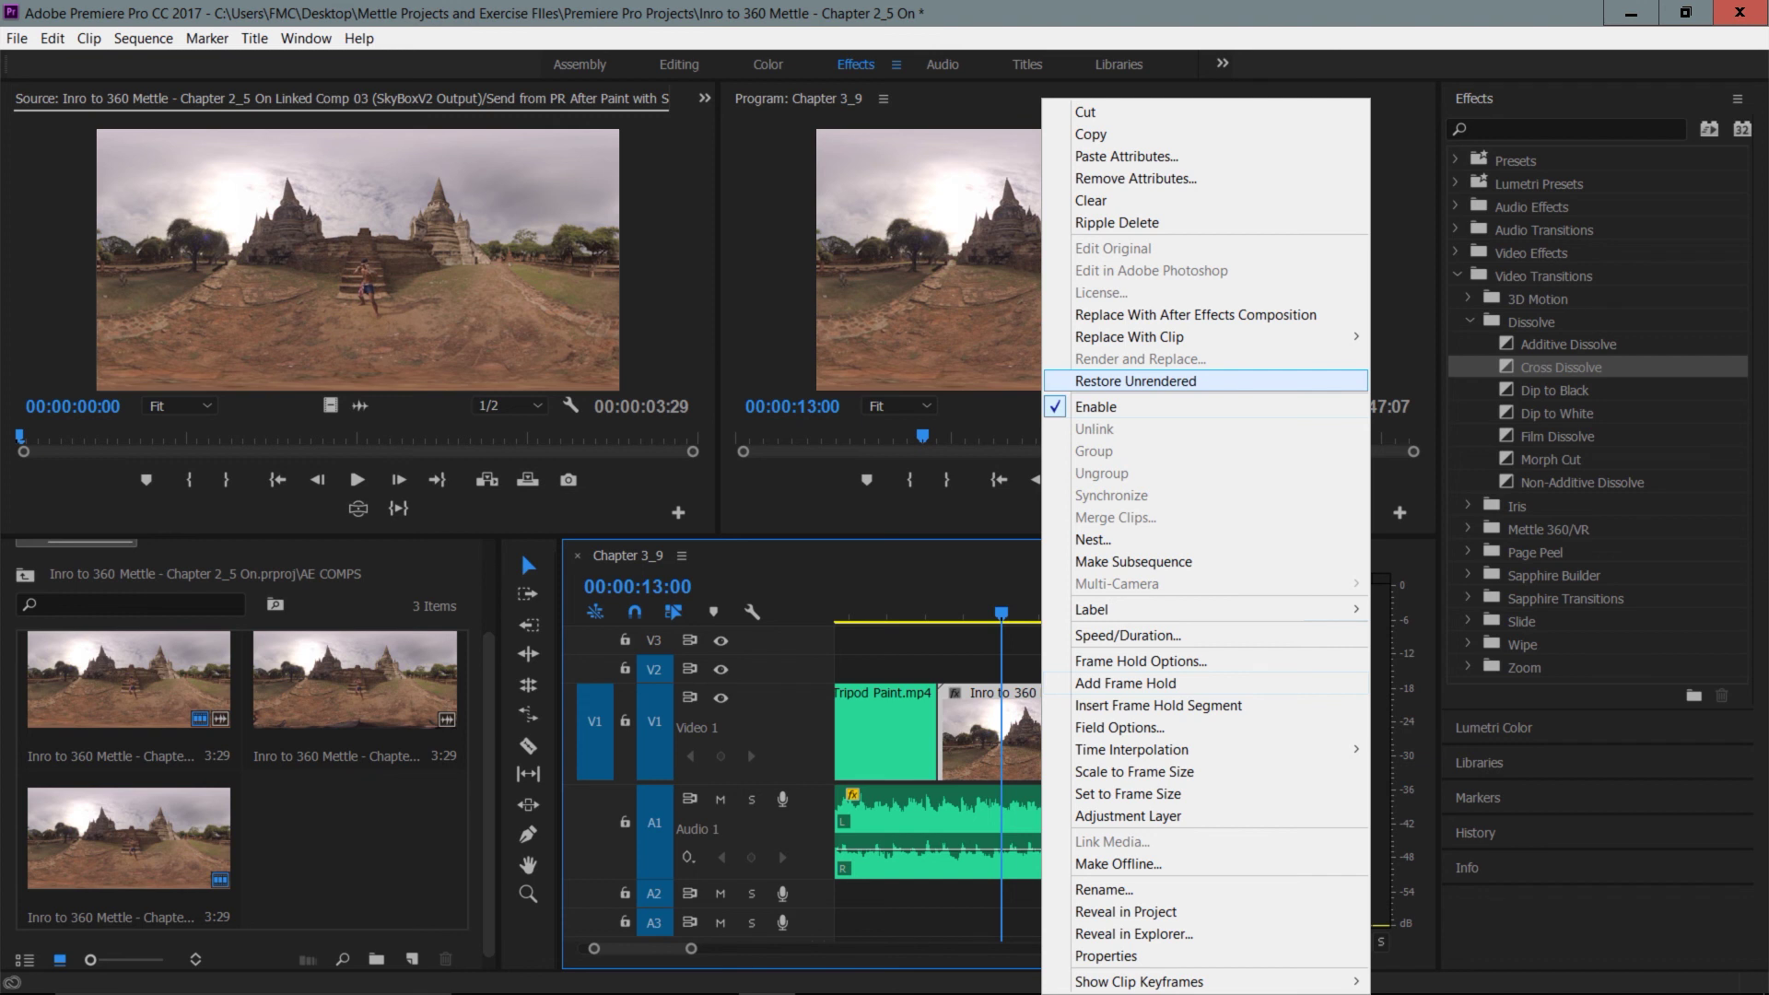
click(1135, 381)
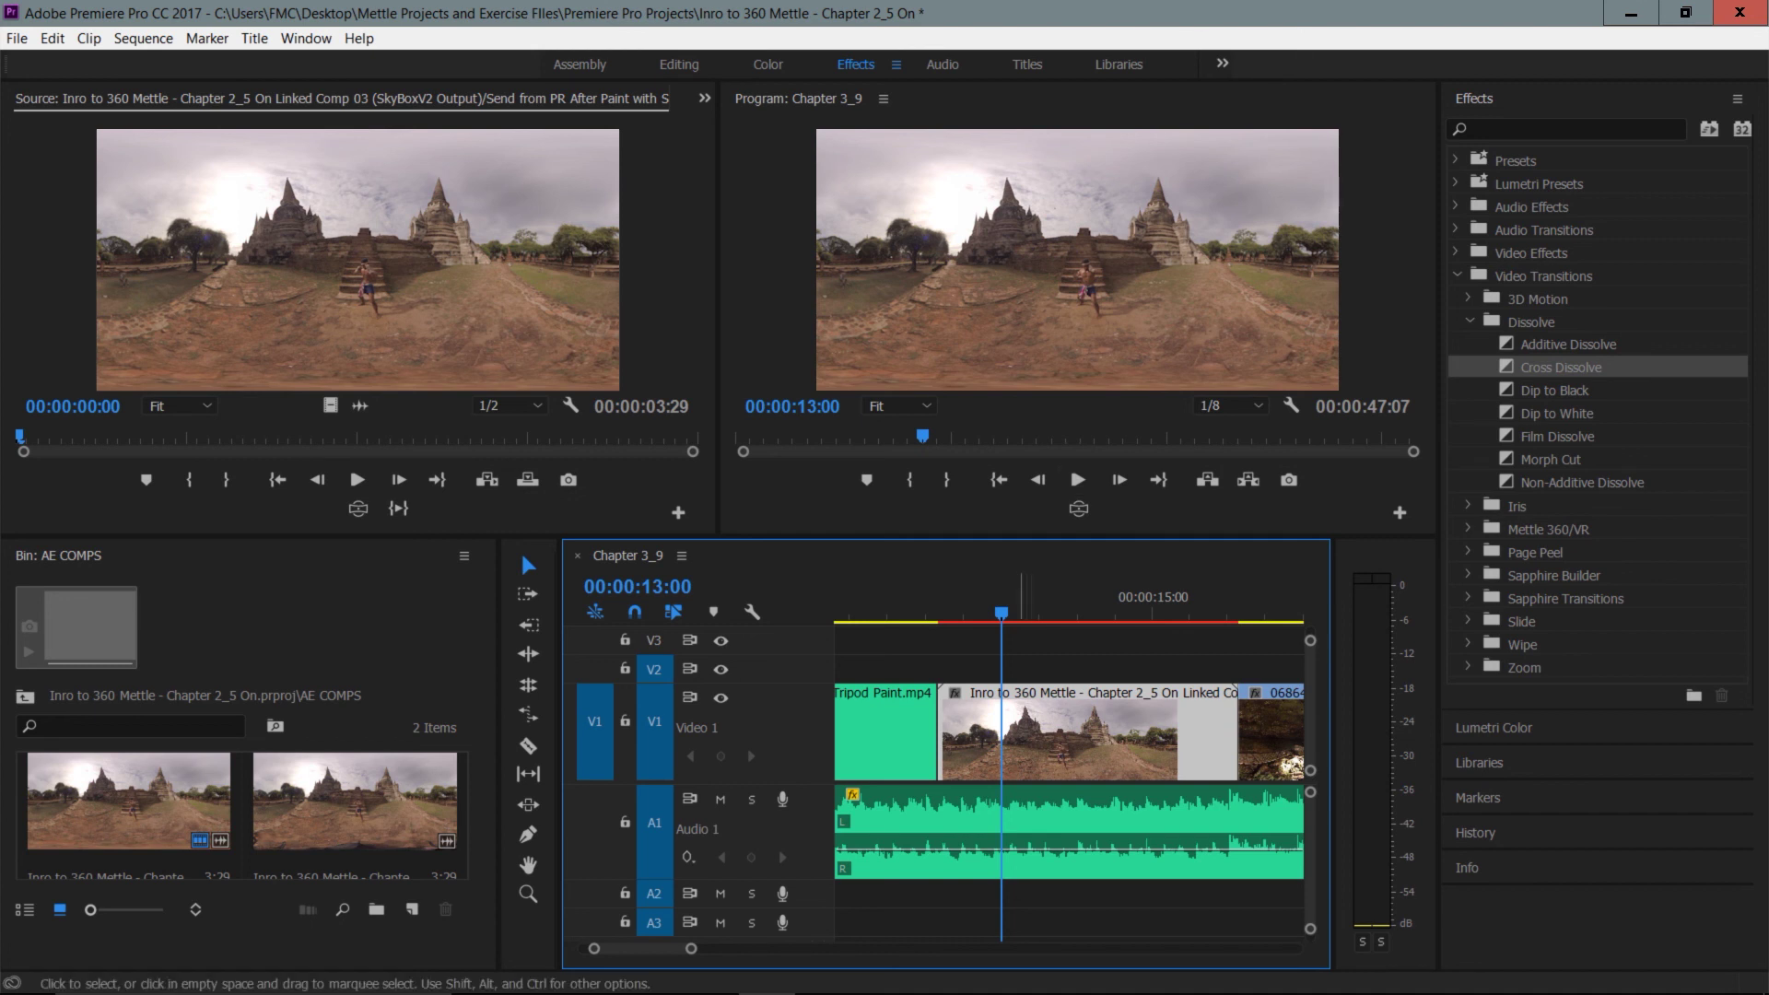
right_click(1008, 733)
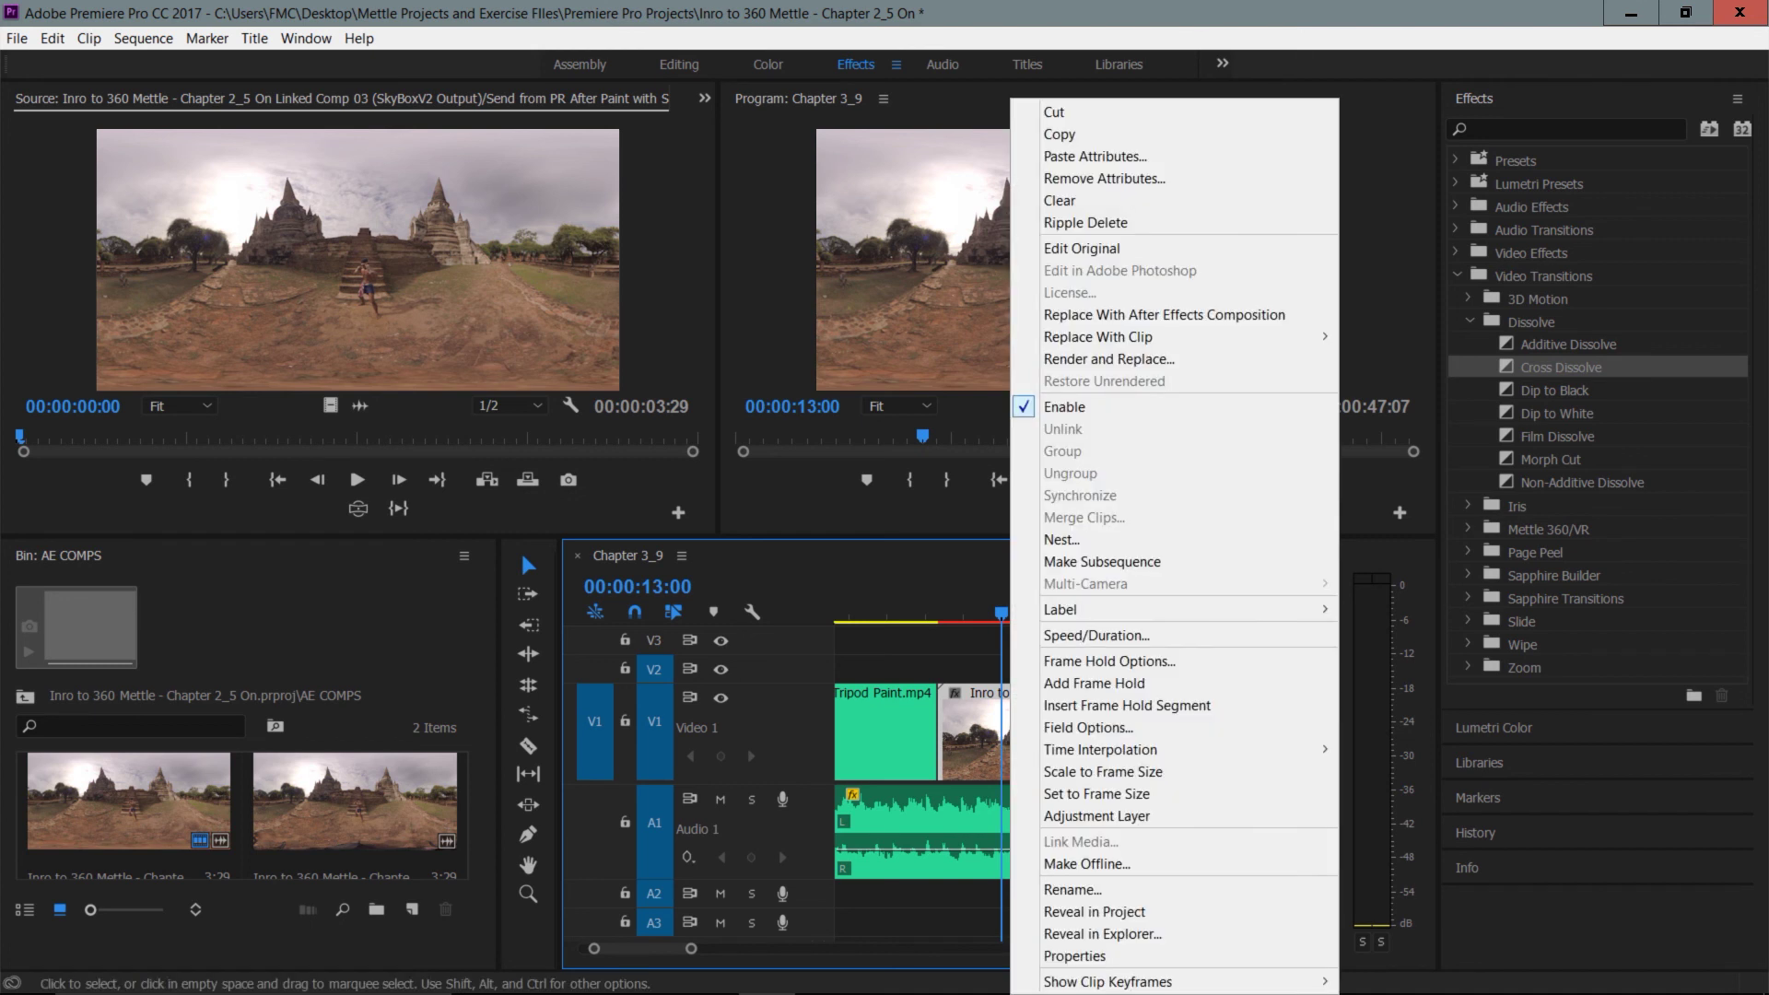
click(983, 665)
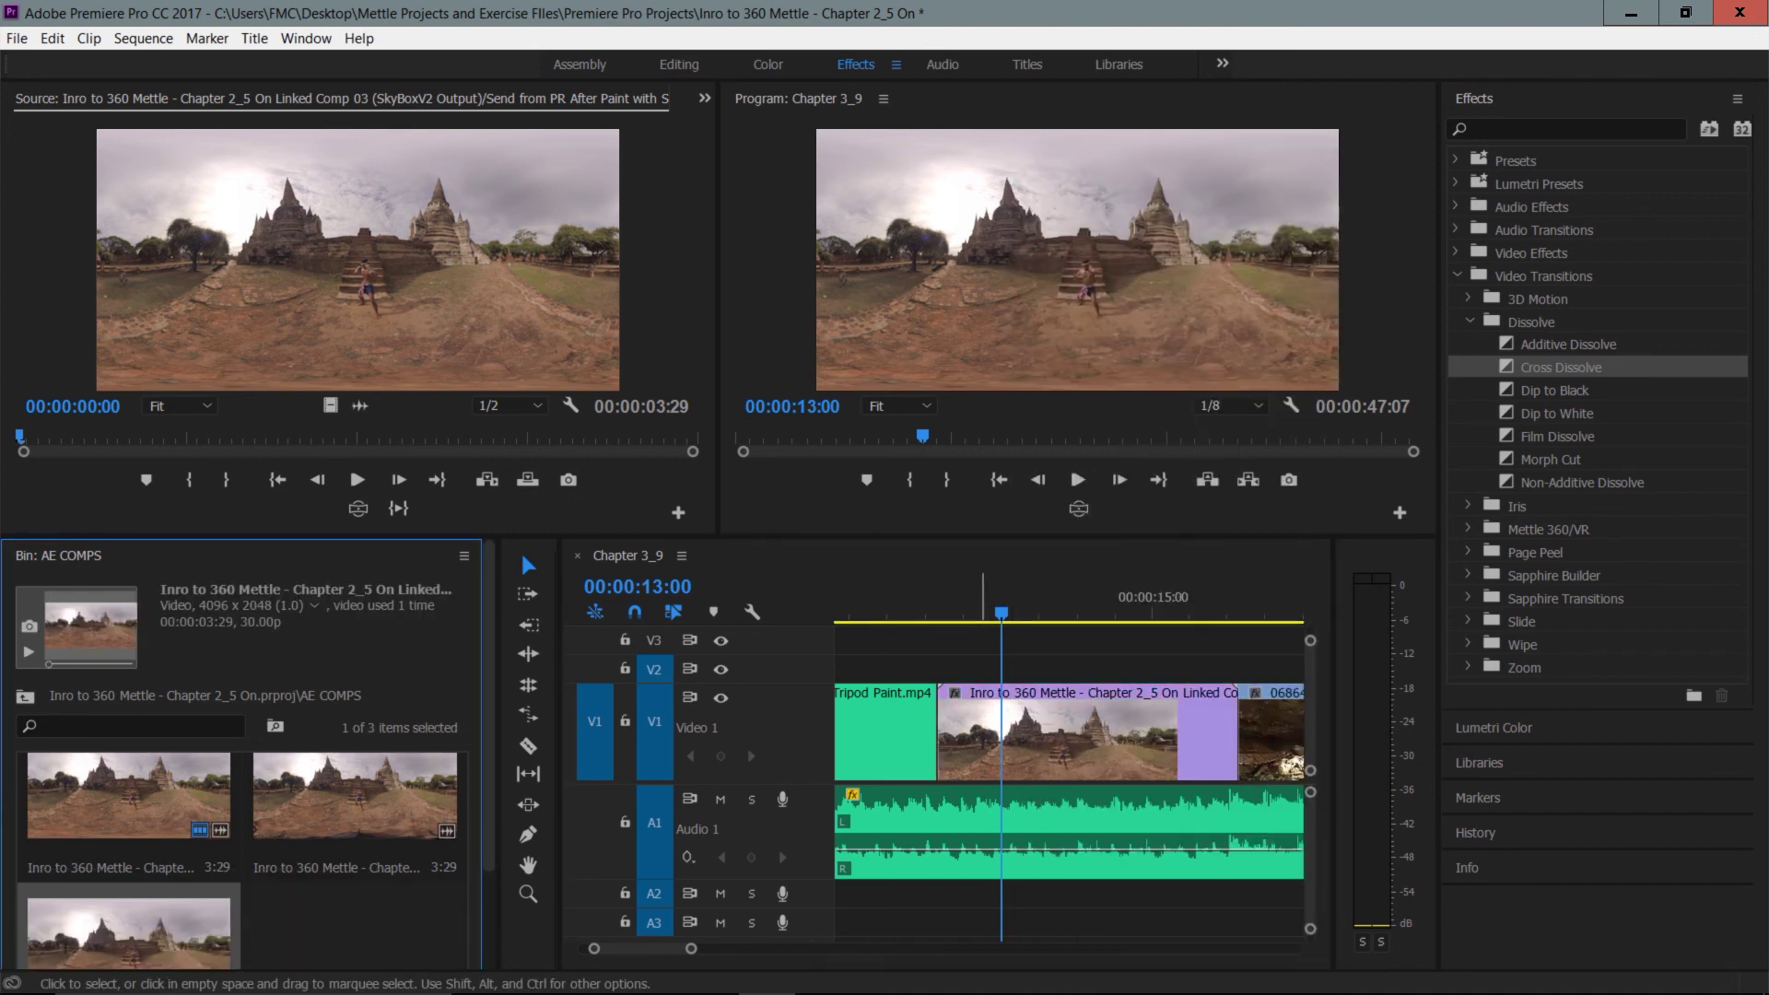